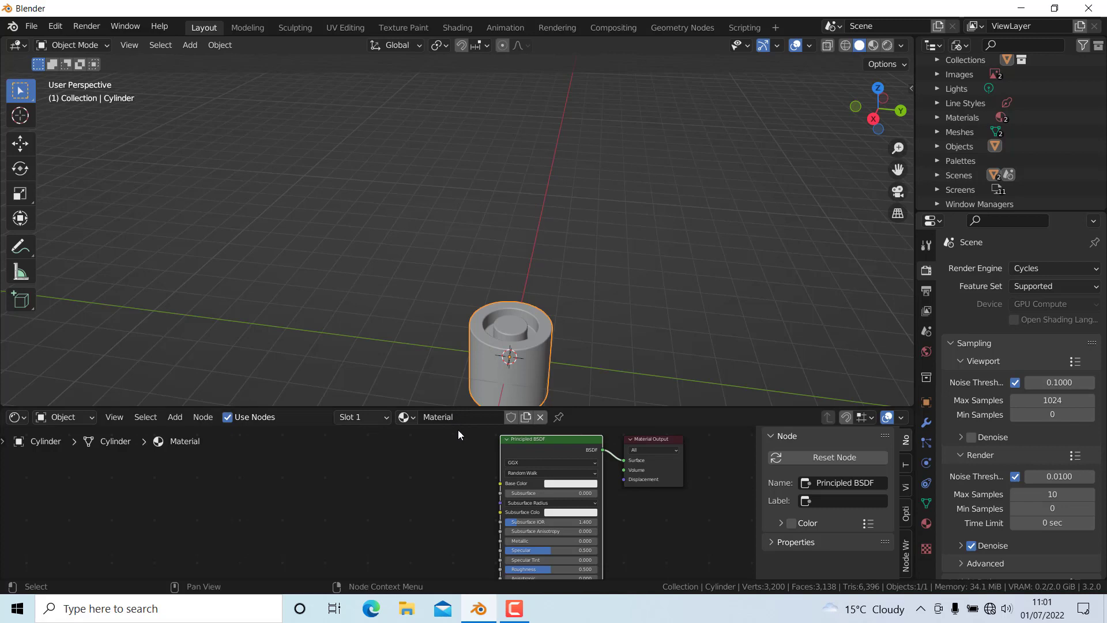
Orbit to view the cylinder from below, then enlarge the Shader Editor to show its material nodes.
{"action": "left_click_drag", "start_coordinate": [462, 406], "coordinate": [461, 496]}
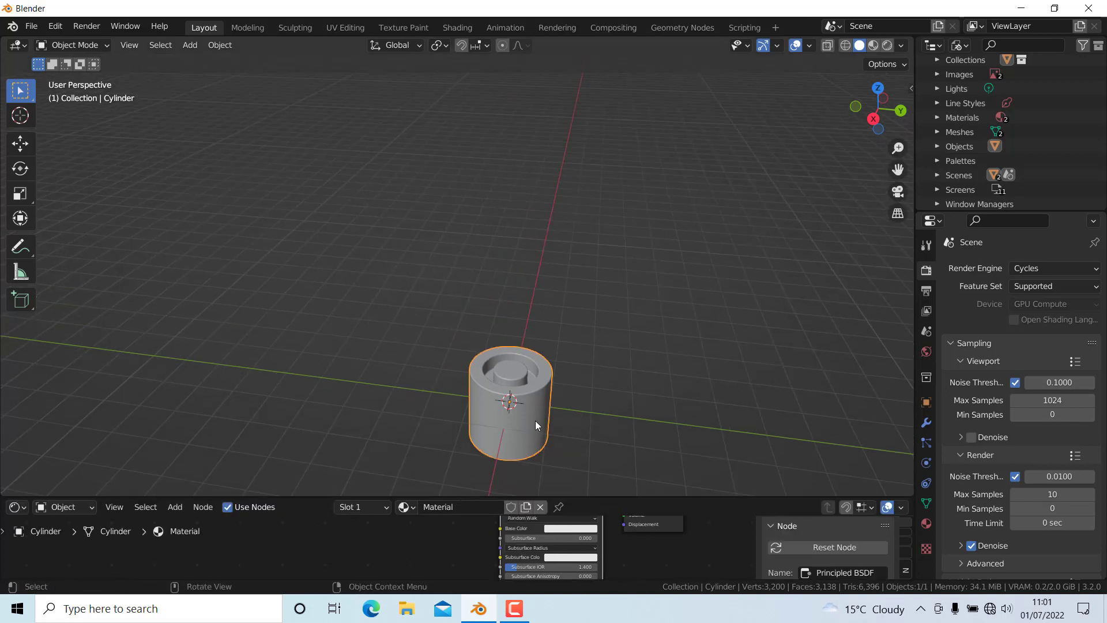
{"action": "scroll", "coordinate": [535, 420], "scroll_direction": "down", "scroll_amount": 5}
{"action": "scroll", "coordinate": [522, 400], "scroll_direction": "up", "scroll_amount": 6}
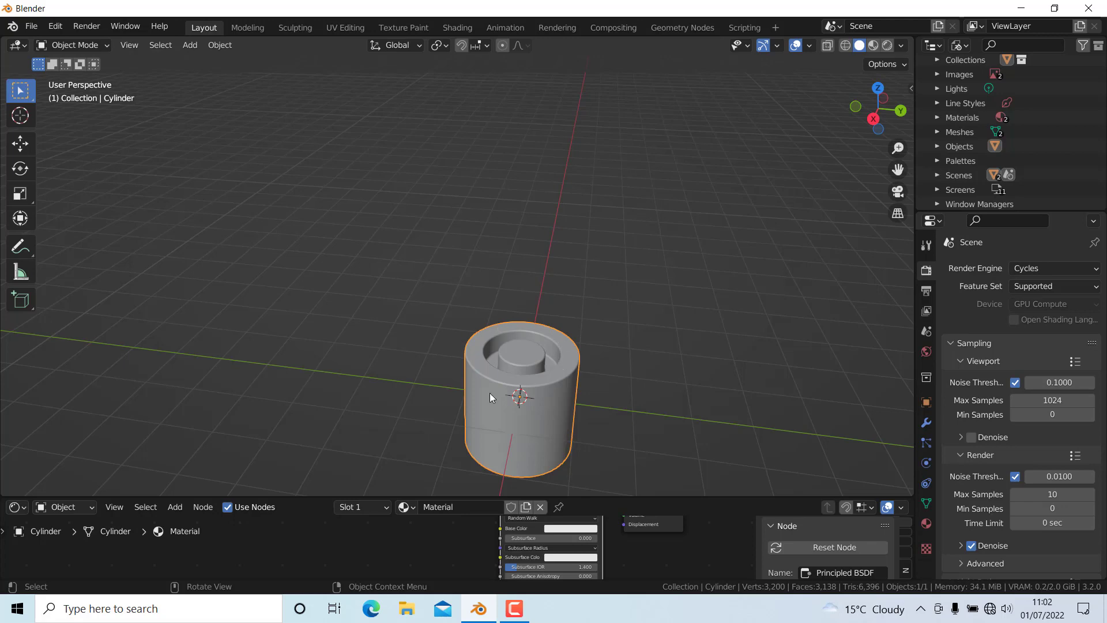
{"action": "mouse_move", "coordinate": [520, 432]}
{"action": "middle_mouse_down"}
{"action": "mouse_move", "coordinate": [531, 316]}
{"action": "mouse_move", "coordinate": [511, 421]}
{"action": "middle_mouse_up"}
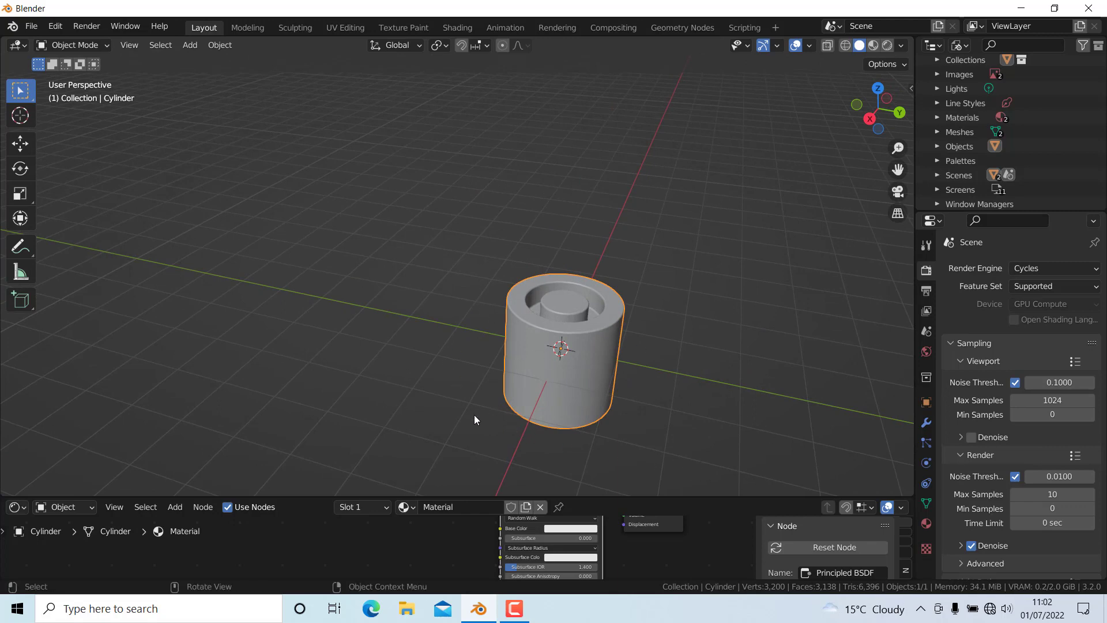
{"action": "left_click_drag", "start_coordinate": [451, 497], "coordinate": [484, 347]}
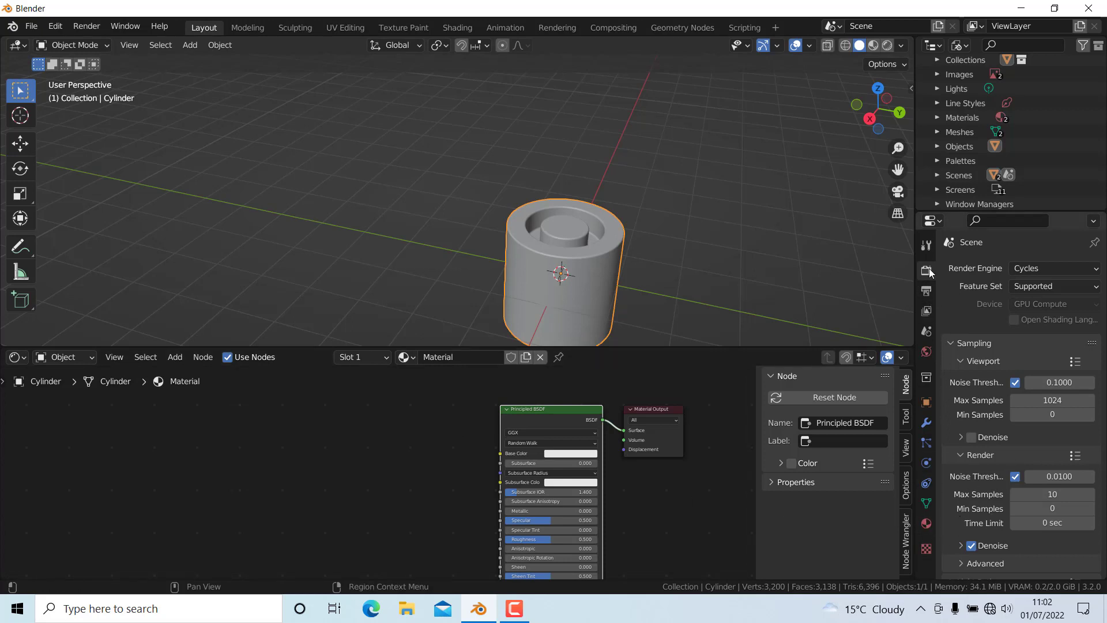
In the Render Properties Bake panel, change Bake Type from Emit to Ambient Occlusion.
{"action": "scroll", "coordinate": [1021, 302], "scroll_direction": "down", "scroll_amount": 4}
{"action": "scroll", "coordinate": [1022, 302], "scroll_direction": "up", "scroll_amount": 4}
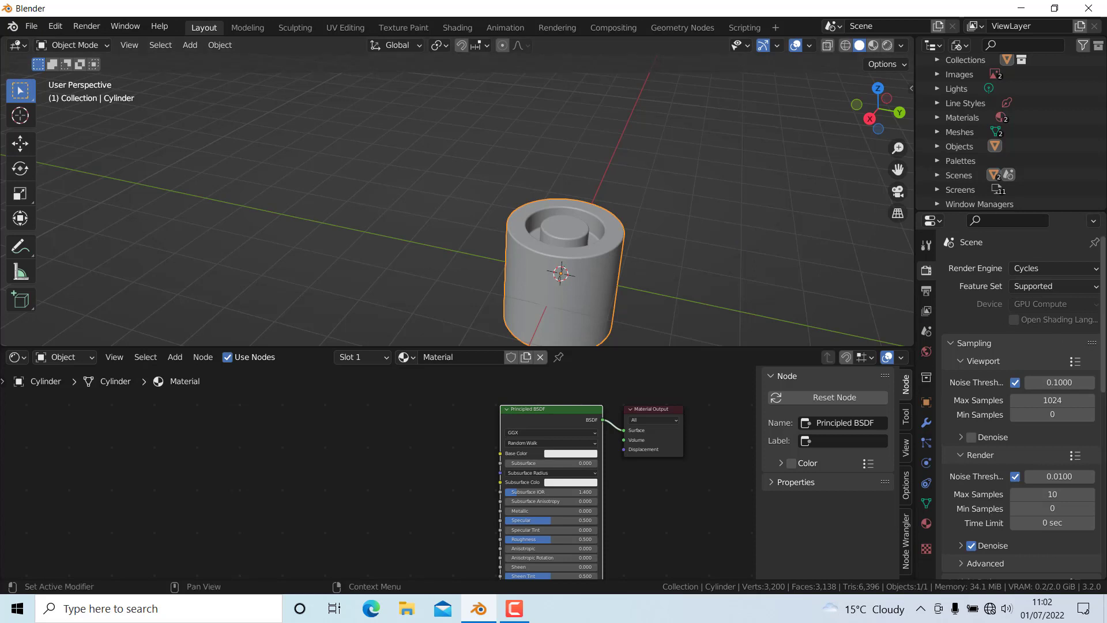
{"action": "scroll", "coordinate": [985, 386], "scroll_direction": "down", "scroll_amount": 4}
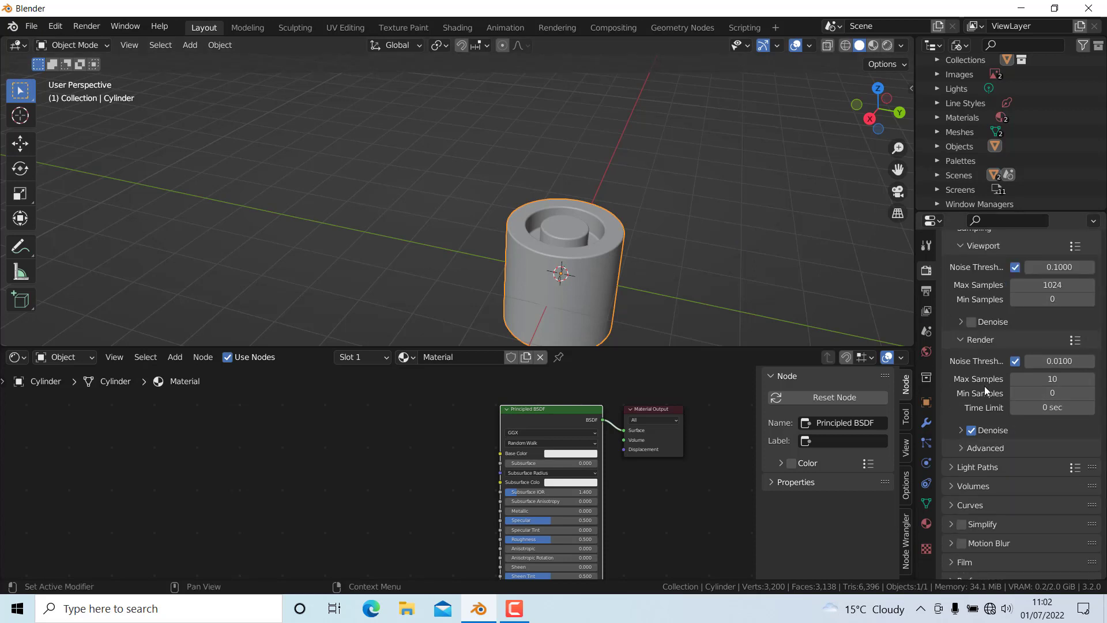
{"action": "scroll", "coordinate": [1003, 400], "scroll_direction": "down", "scroll_amount": 2}
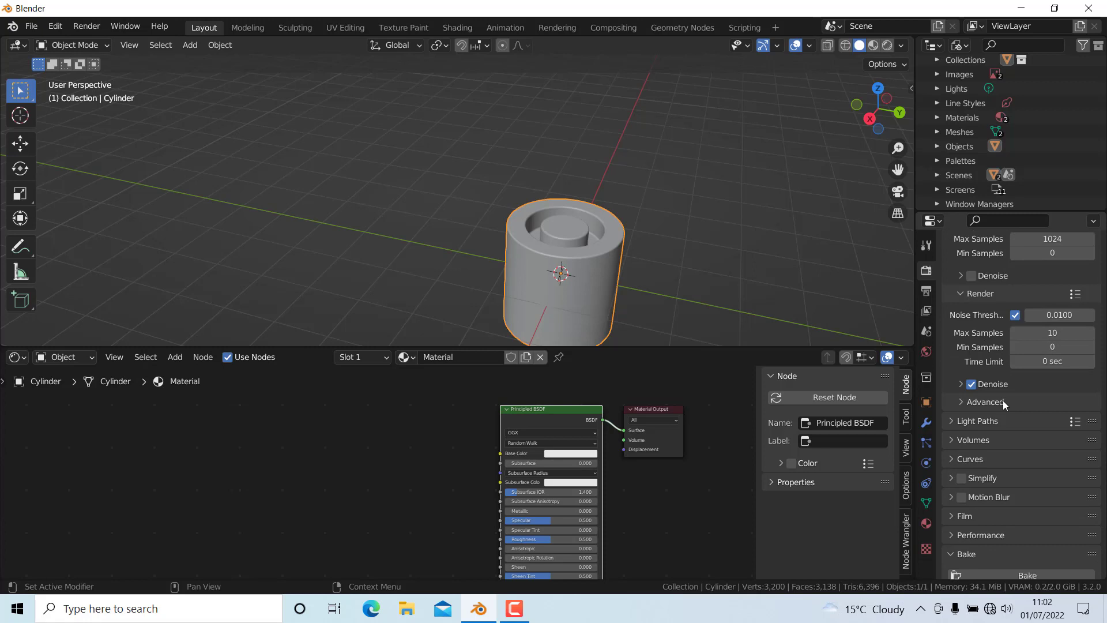
{"action": "scroll", "coordinate": [1002, 400], "scroll_direction": "down", "scroll_amount": 6}
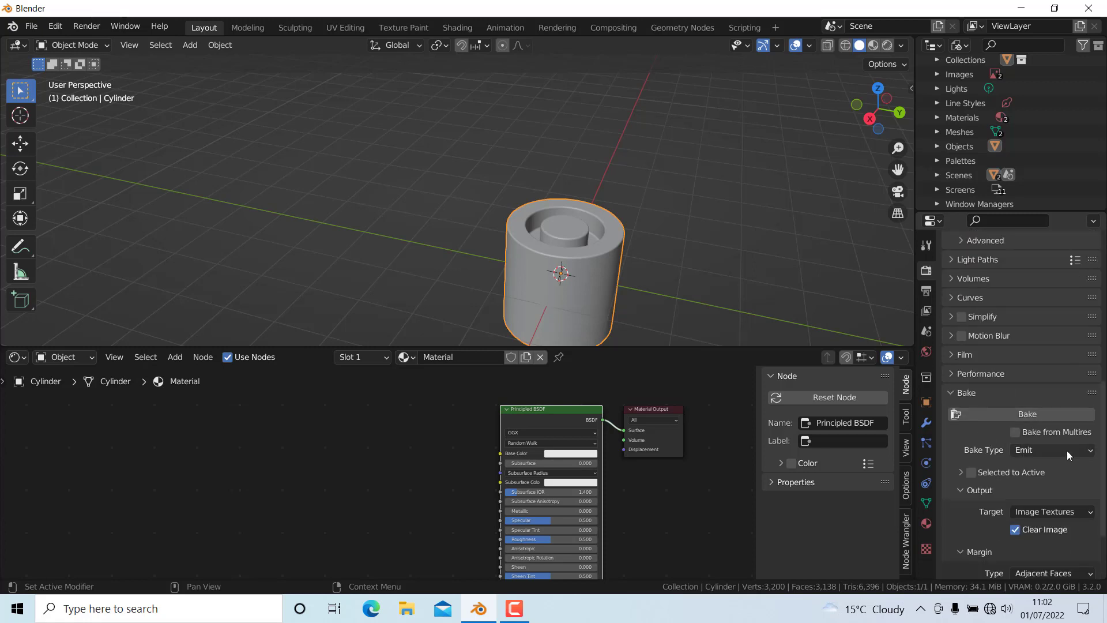
{"action": "left_click", "coordinate": [1067, 451]}
{"action": "left_click", "coordinate": [1034, 421]}
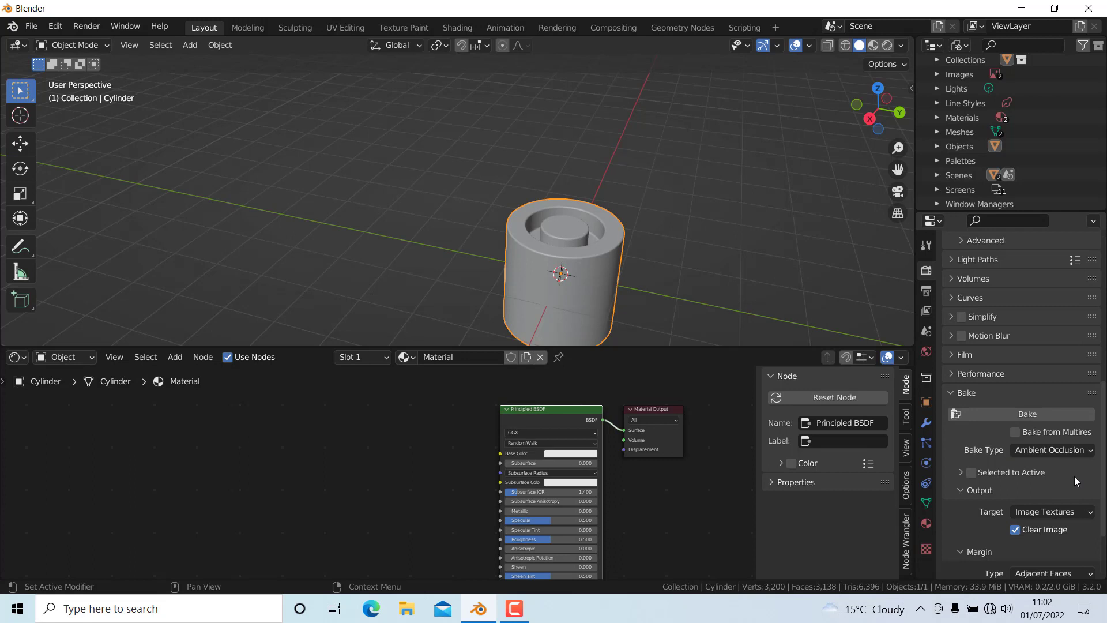
{"action": "scroll", "coordinate": [1035, 404], "scroll_direction": "up", "scroll_amount": 4}
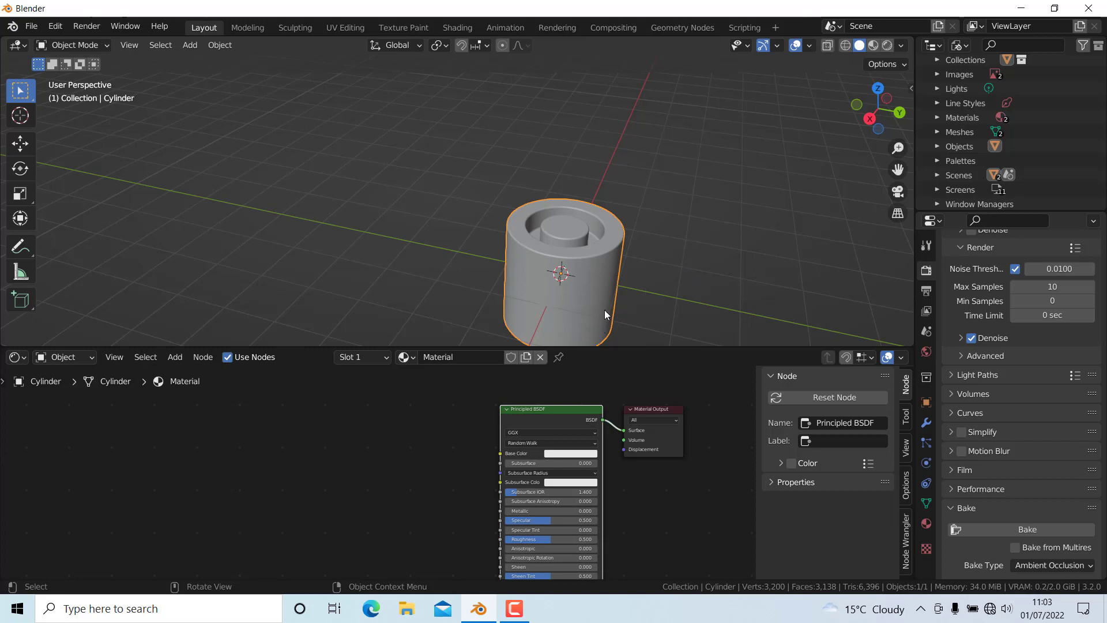
Switch the Cycles bake type back to Emit.
{"action": "scroll", "coordinate": [990, 505], "scroll_direction": "down", "scroll_amount": 3}
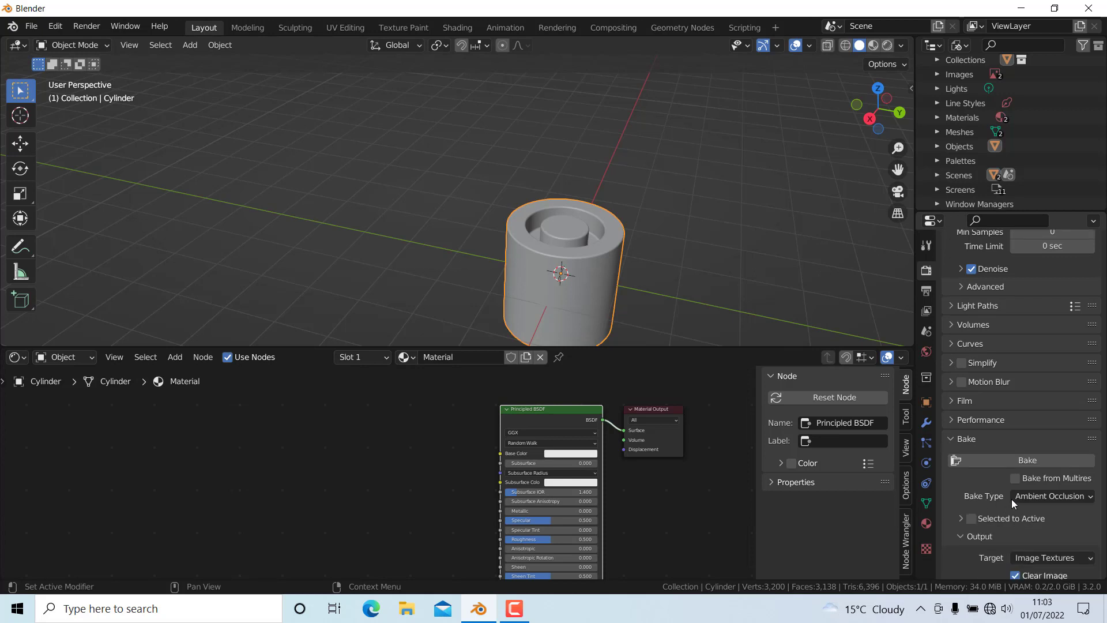
{"action": "left_click", "coordinate": [1084, 500]}
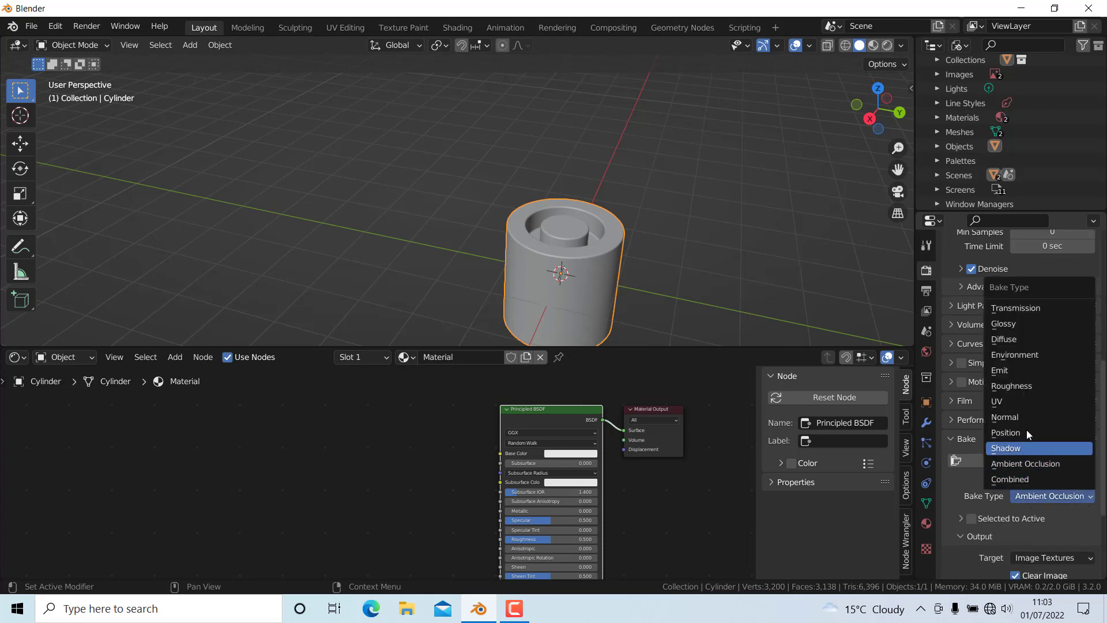
{"action": "left_click", "coordinate": [1023, 372]}
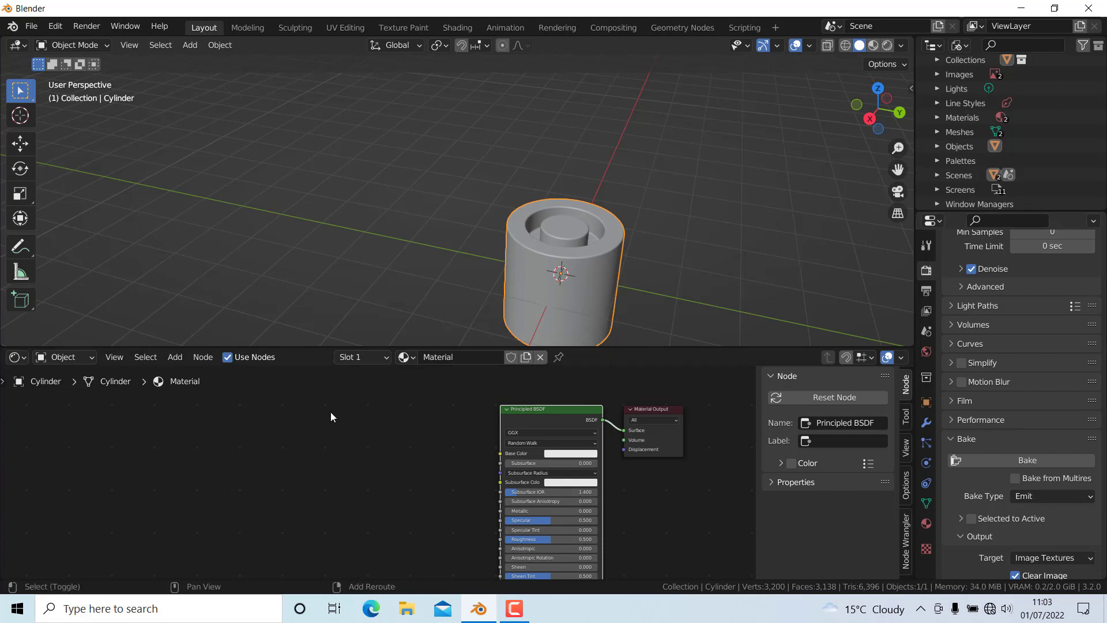
Add an Ambient Occlusion input node left of the shader and preview its Color through a Viewer node.
{"action": "key", "text": "shift+a"}
{"action": "mouse_move", "coordinate": [315, 426]}
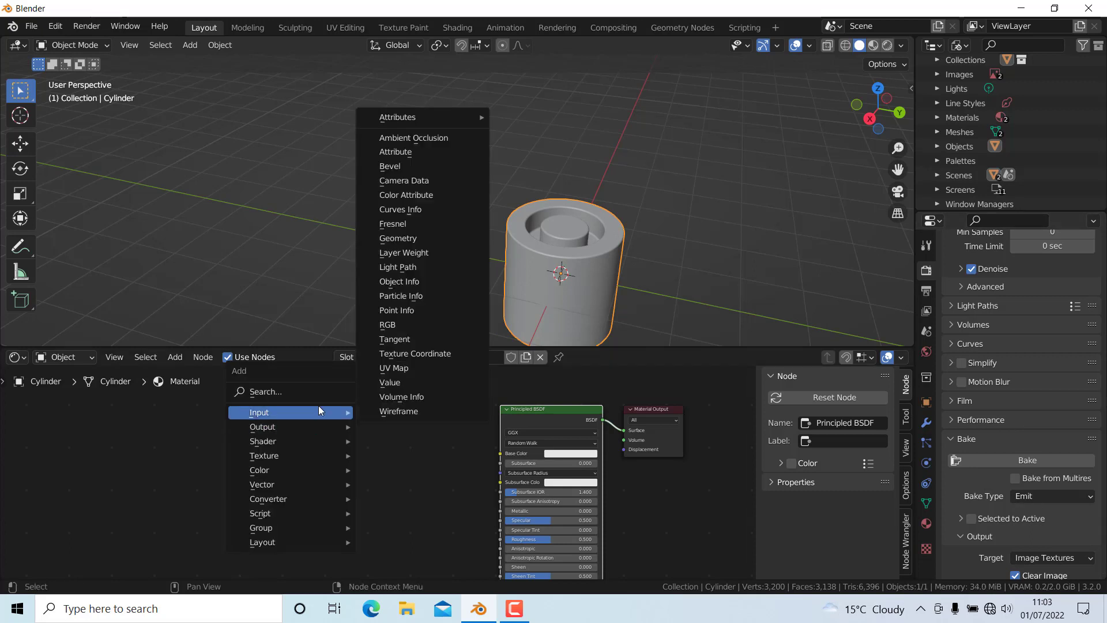
{"action": "left_click", "coordinate": [413, 137]}
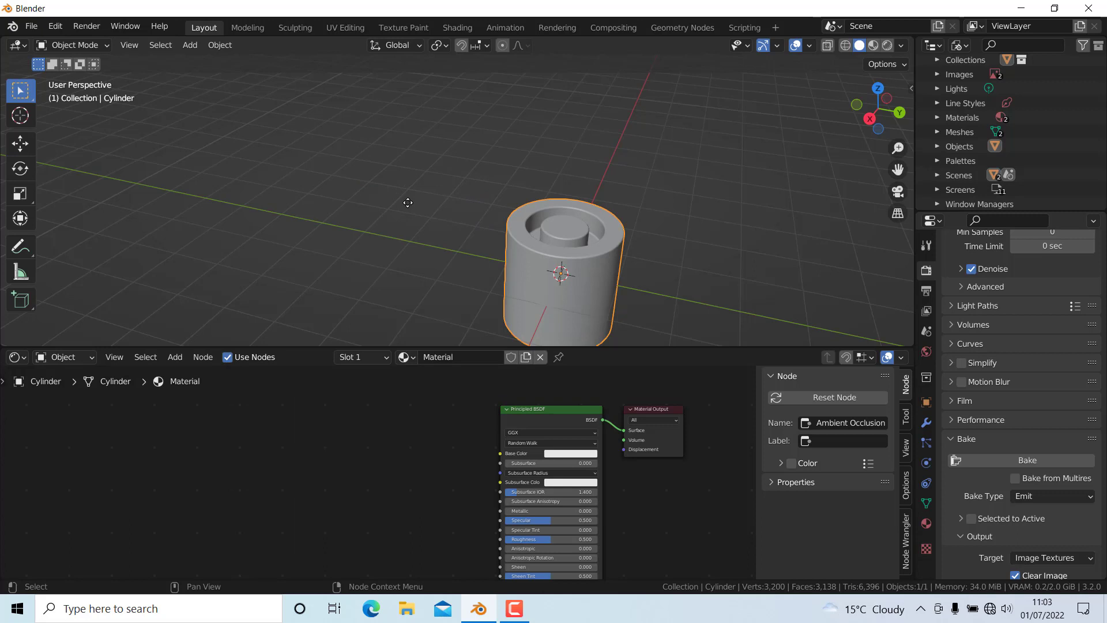
{"action": "left_click", "coordinate": [416, 471]}
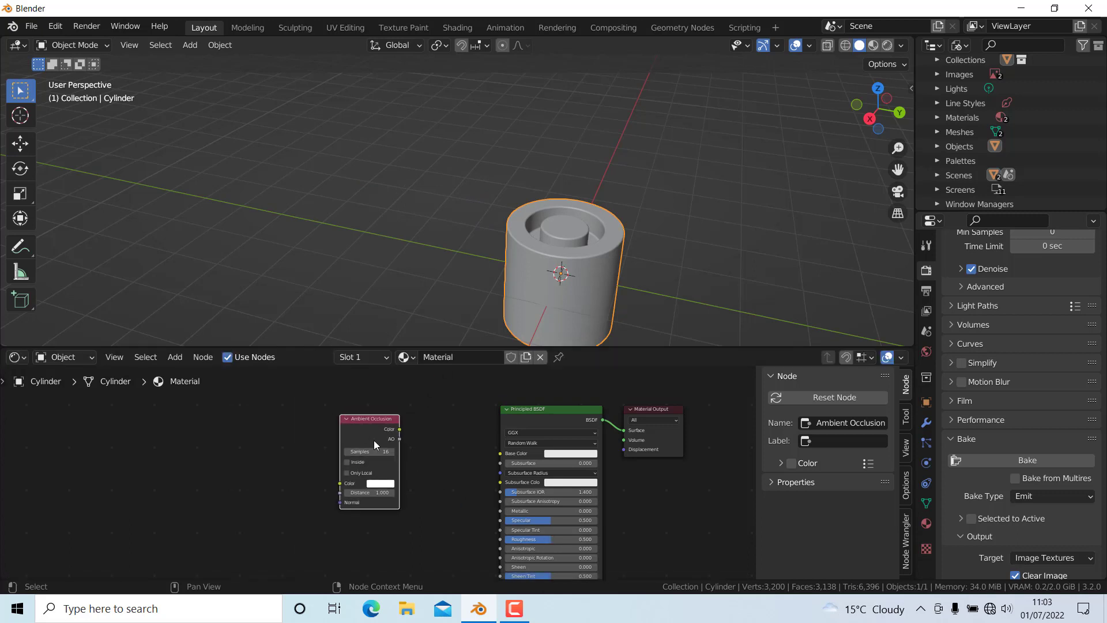
{"action": "left_click", "coordinate": [362, 430], "text": "ctrl+shift"}
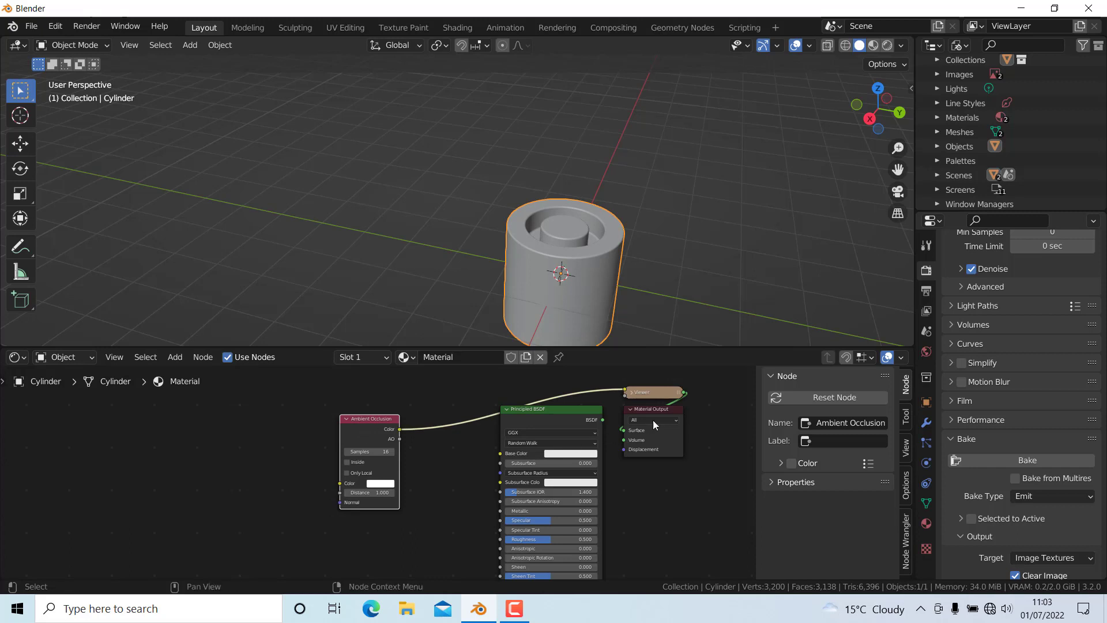
Switch the viewport to Rendered shading and set the AO node's Distance to 0.1.
{"action": "left_click", "coordinate": [887, 45]}
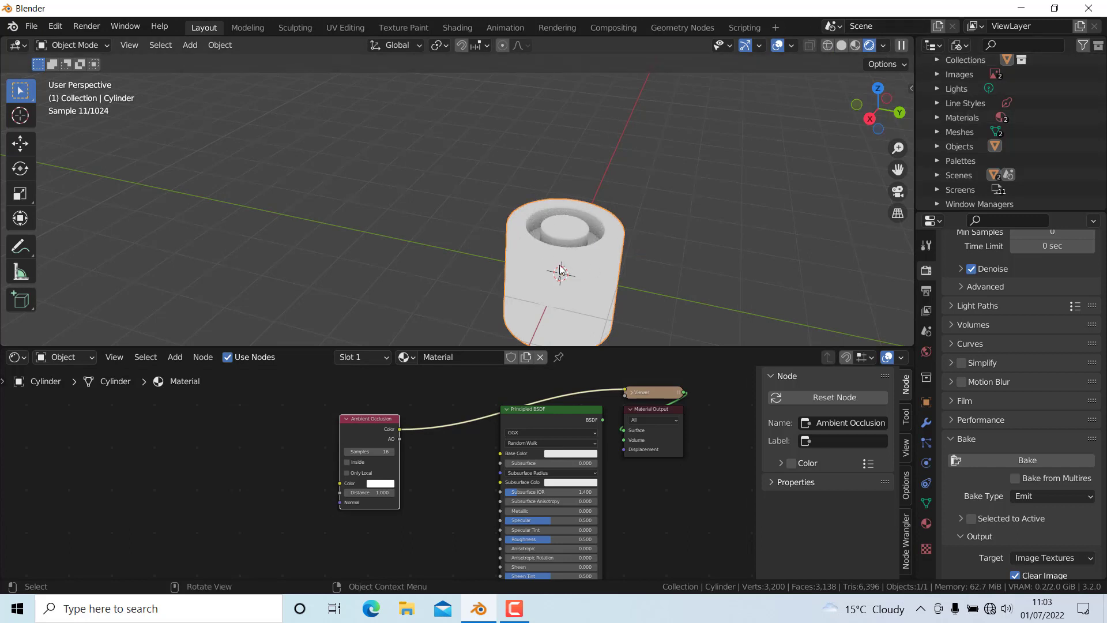
{"action": "scroll", "coordinate": [560, 271], "scroll_direction": "up", "scroll_amount": 2}
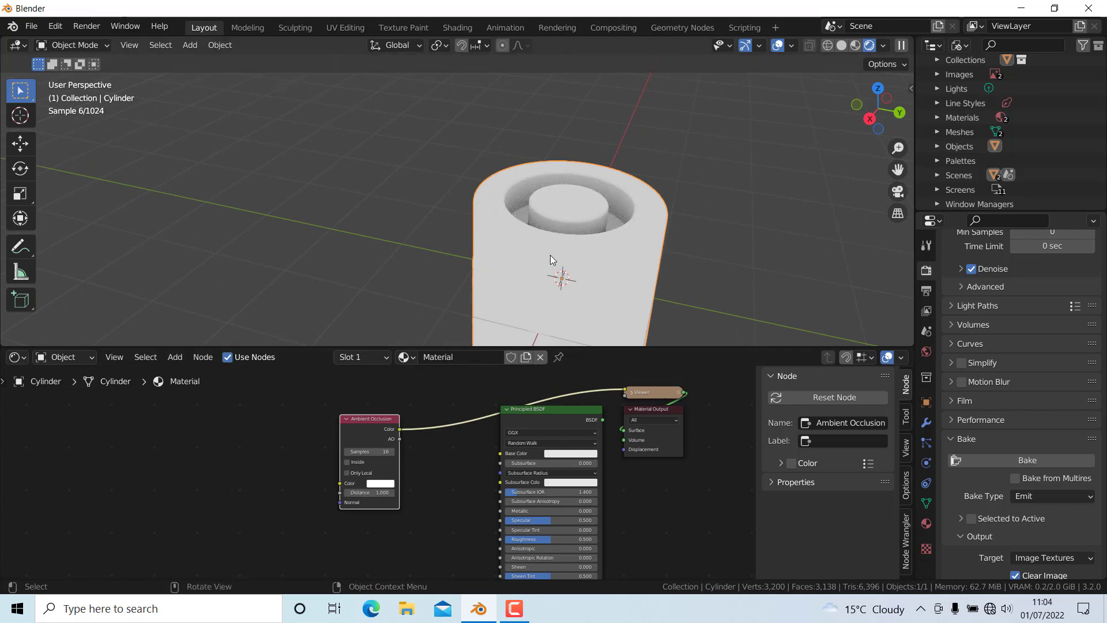
{"action": "left_click", "coordinate": [378, 492]}
{"action": "key", "text": "BackSpace"}
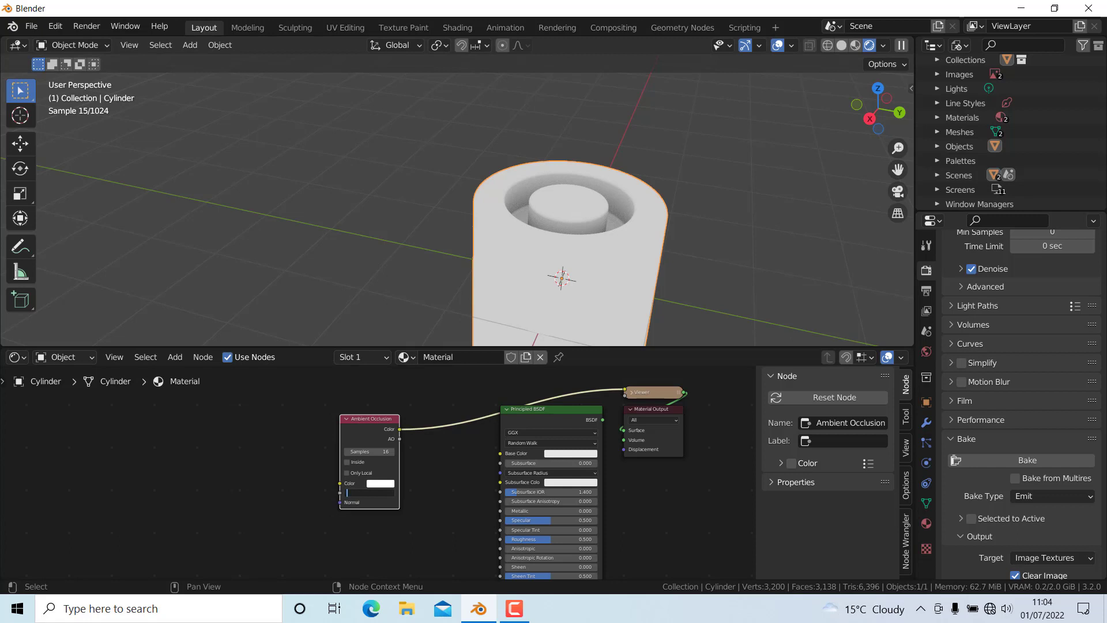
{"action": "type", "text": "0.1"}
{"action": "key", "text": "Return"}
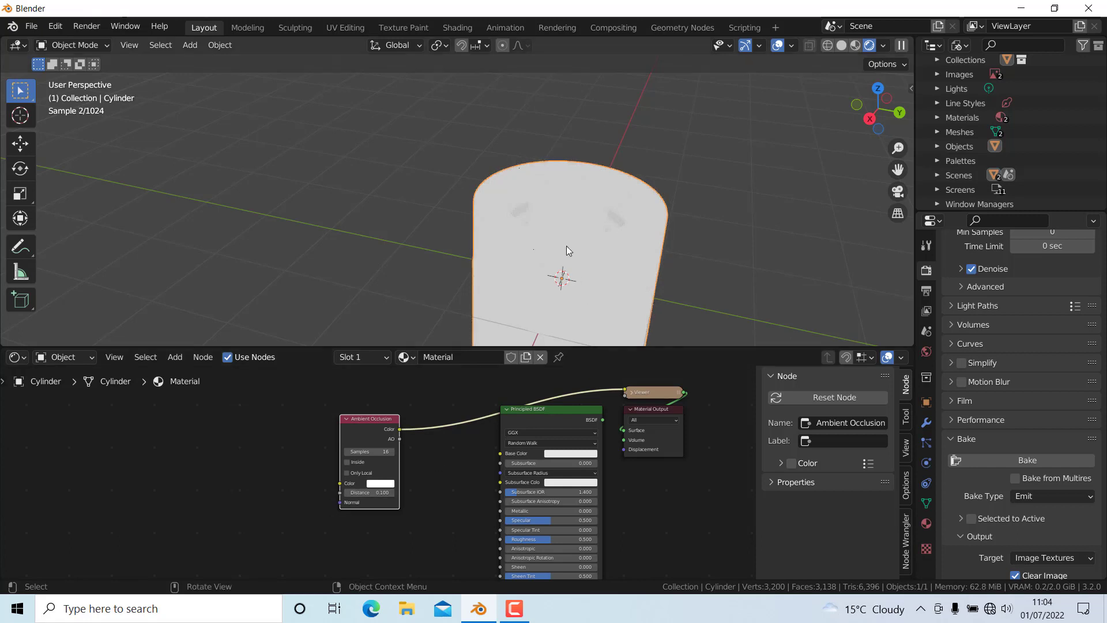
Orbit to look down on the cylinder and change the AO node's Distance to 0.3.
{"action": "scroll", "coordinate": [570, 216], "scroll_direction": "up", "scroll_amount": 5}
{"action": "scroll", "coordinate": [599, 194], "scroll_direction": "down", "scroll_amount": 6}
{"action": "middle_click_drag", "start_coordinate": [599, 194], "coordinate": [611, 255]}
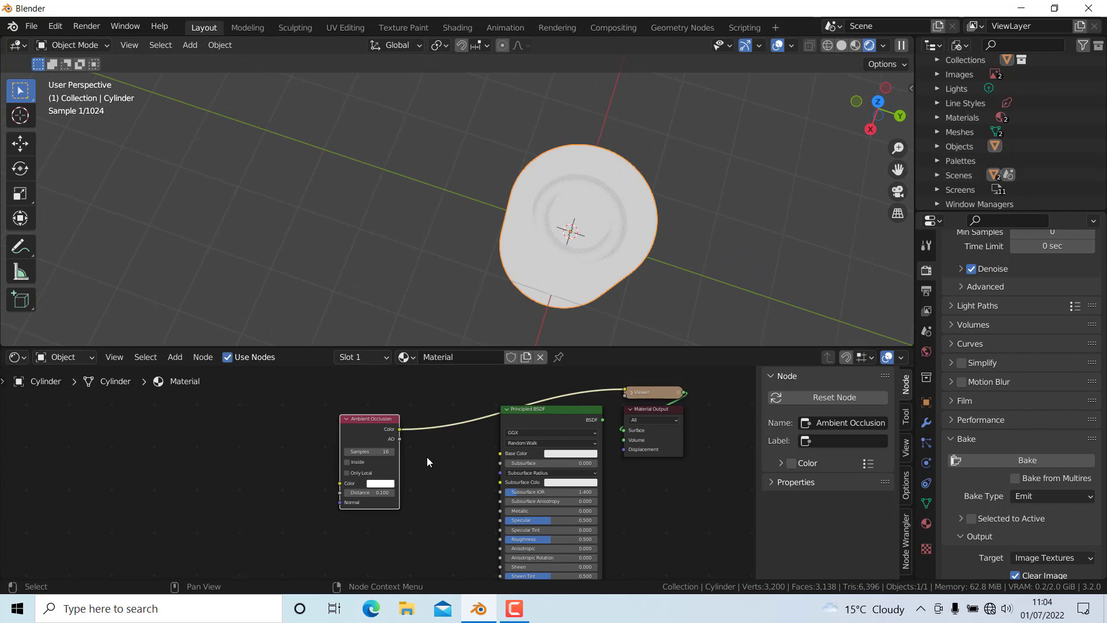
{"action": "left_click", "coordinate": [372, 492]}
{"action": "type", "text": "0"}
{"action": "type", "text": ".1"}
{"action": "key", "text": "Return"}
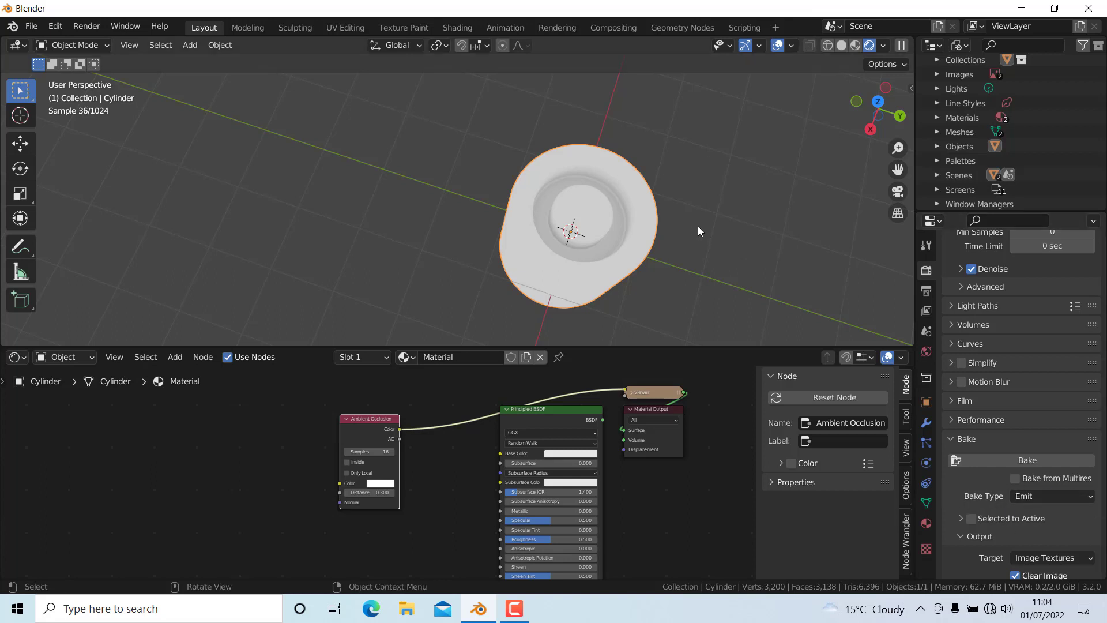
Return to Solid shading, attempt a bake, and add an Image Texture node left of Ambient Occlusion.
{"action": "left_click", "coordinate": [841, 46]}
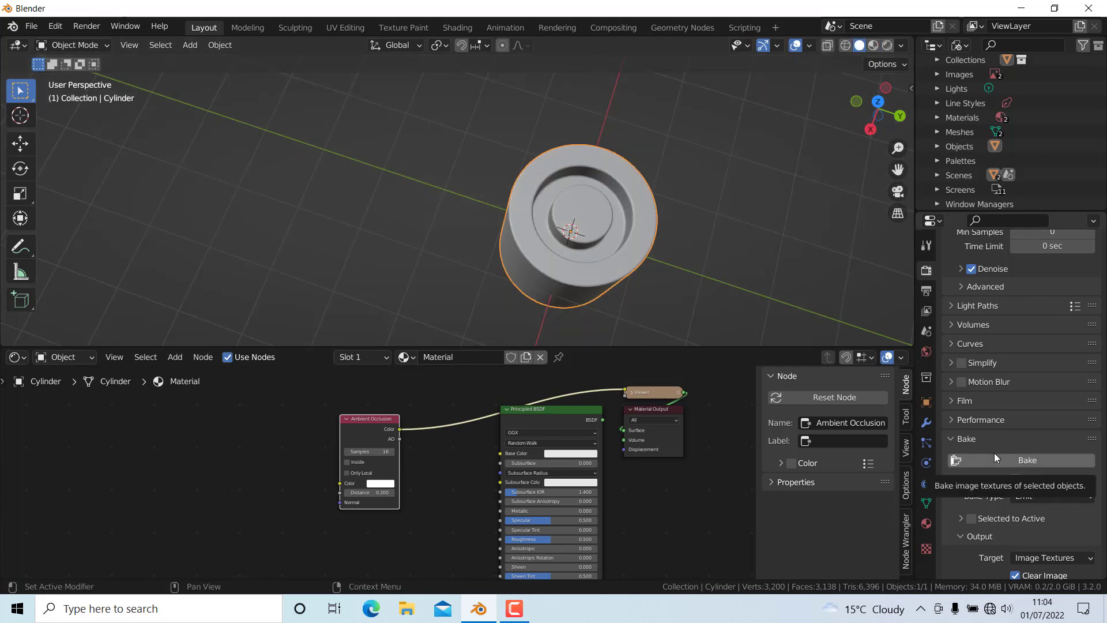
{"action": "left_click", "coordinate": [1009, 462]}
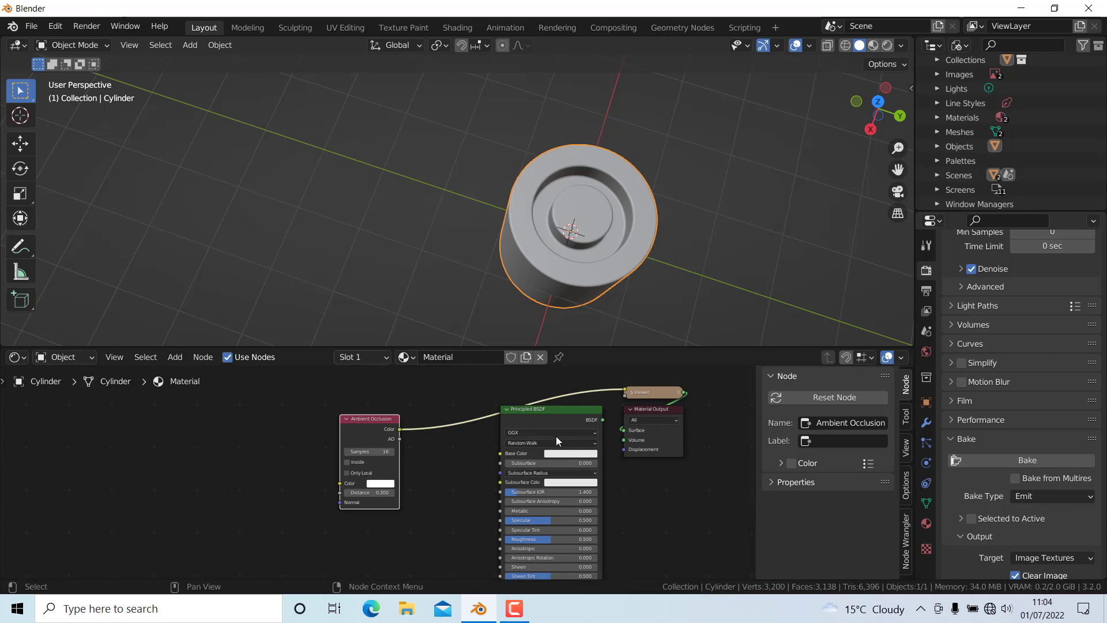
{"action": "key", "text": "shift+a"}
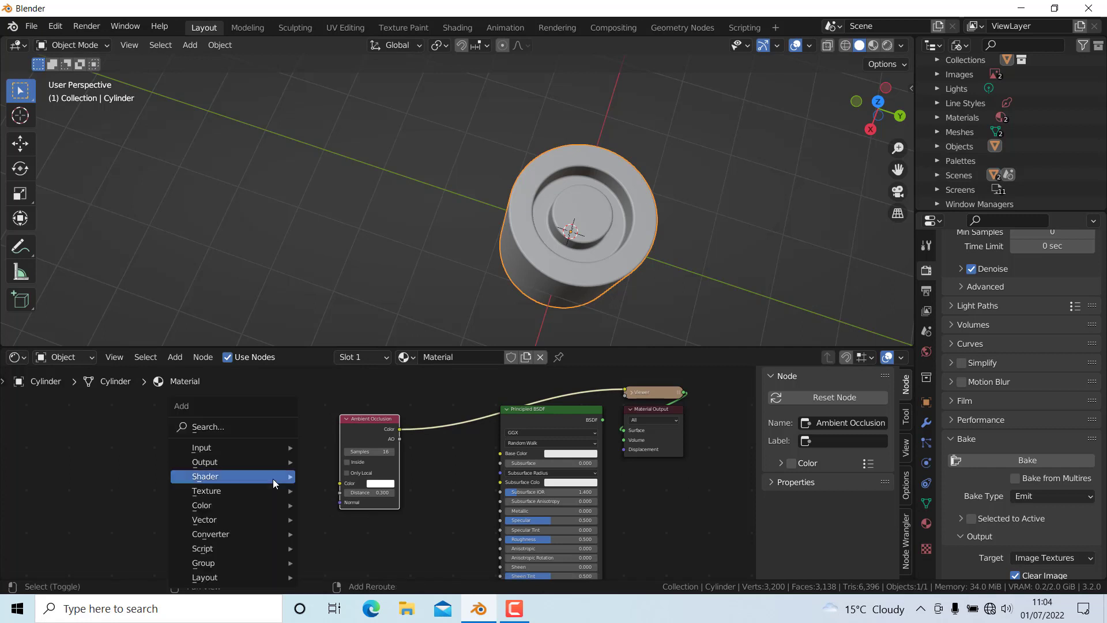
{"action": "mouse_move", "coordinate": [255, 490]}
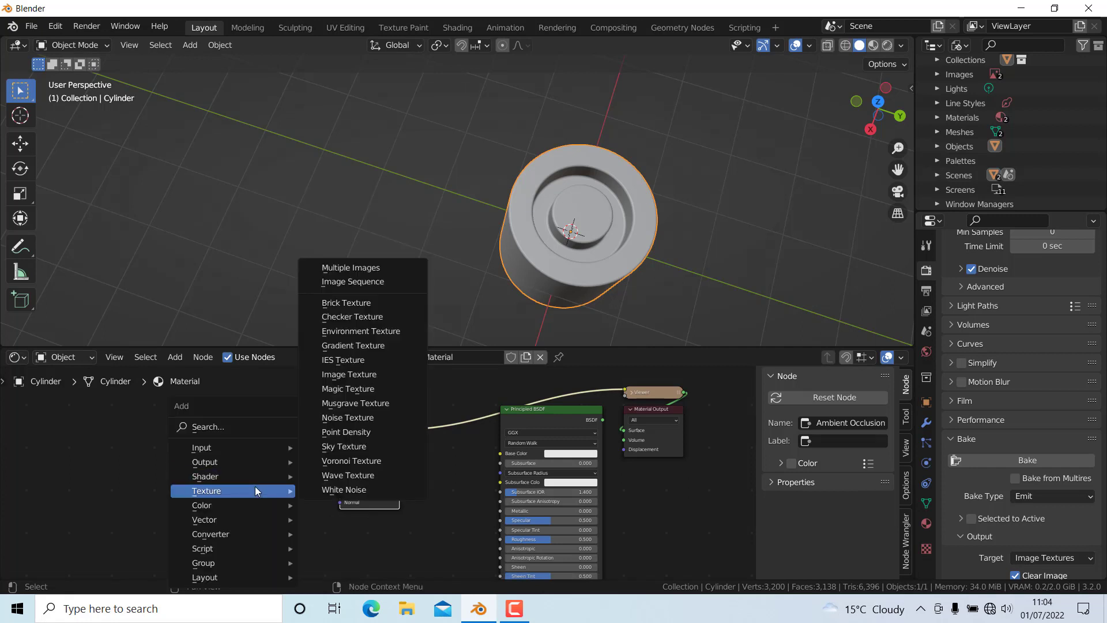
{"action": "left_click", "coordinate": [378, 376]}
{"action": "left_click", "coordinate": [211, 447]}
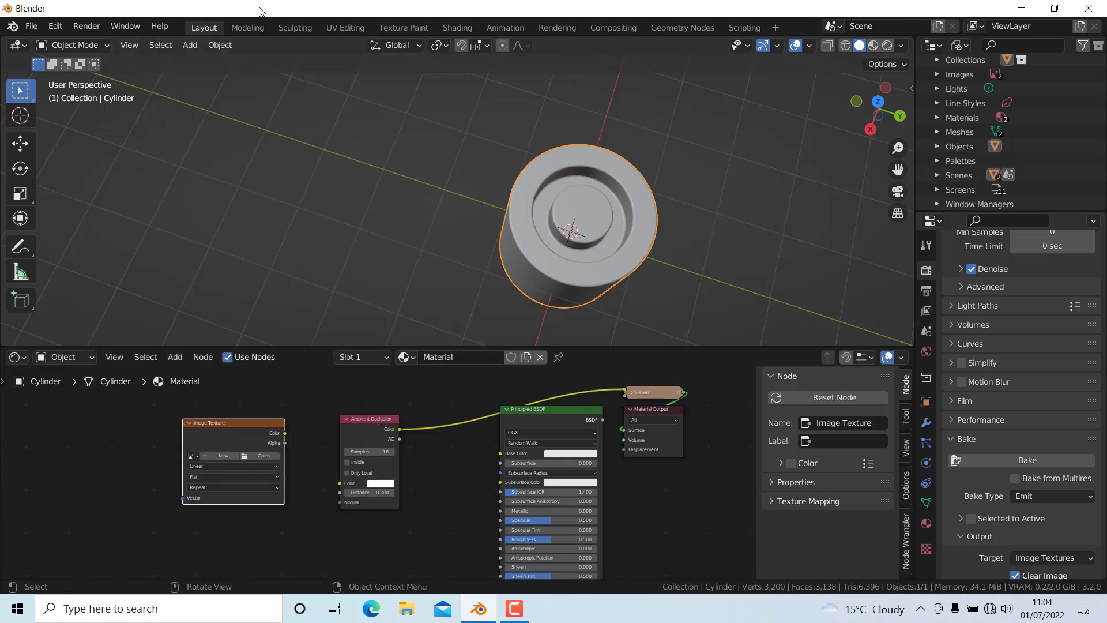
In UV Editing, create a new 2048 × 2048 image named 'ambient', then switch to Modeling.
{"action": "left_click", "coordinate": [344, 26]}
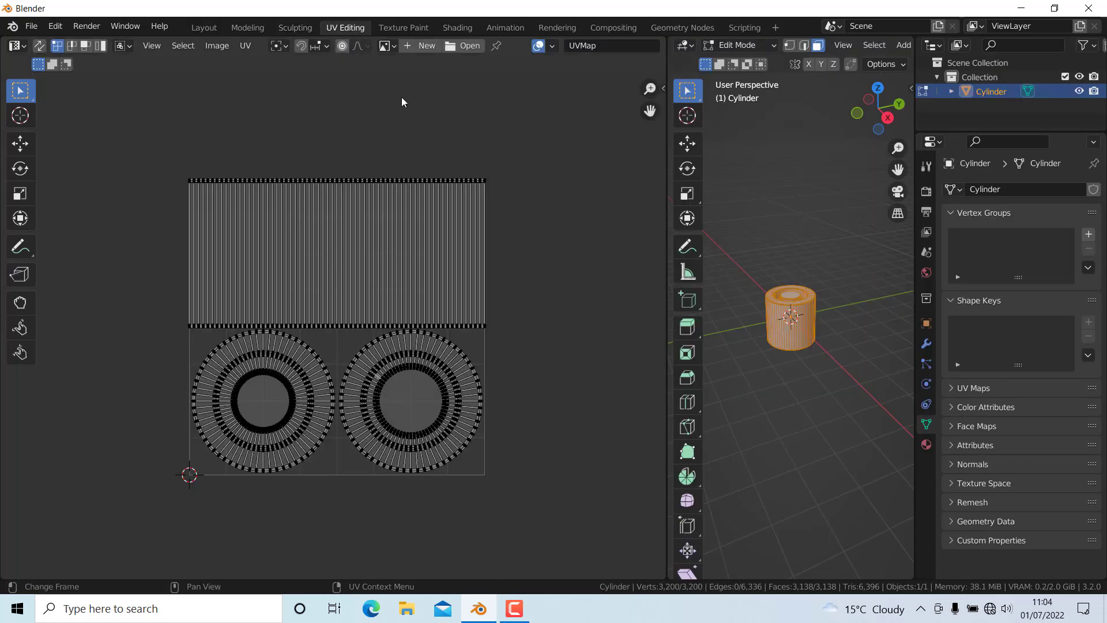
{"action": "left_click", "coordinate": [428, 47]}
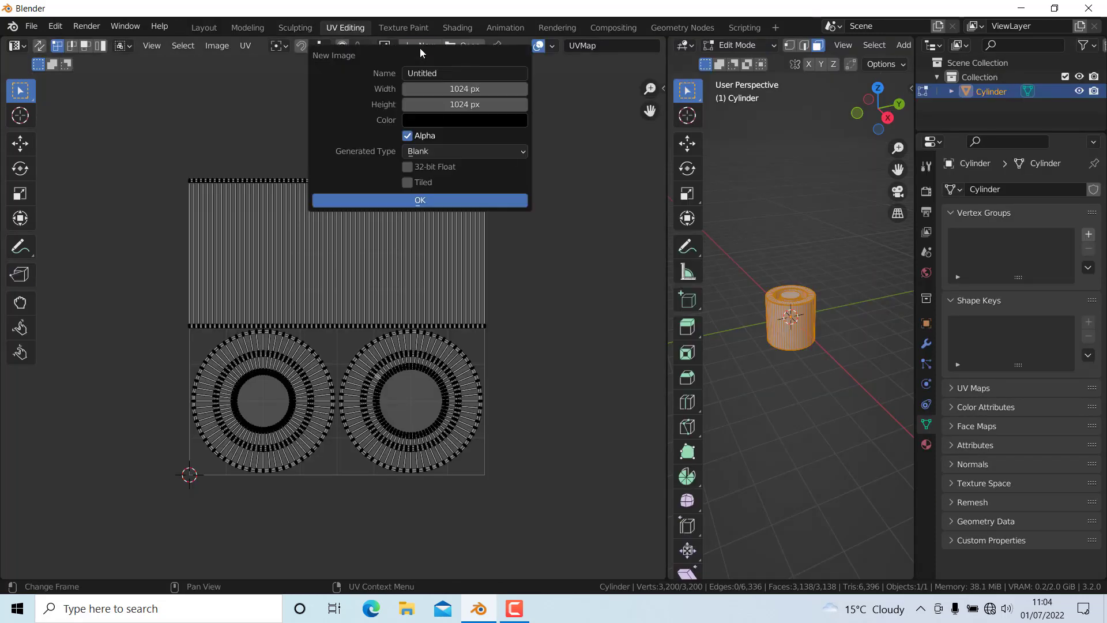
{"action": "left_click", "coordinate": [444, 69]}
{"action": "key", "text": "BackSpace"}
{"action": "type", "text": "ambient"}
{"action": "key", "text": "Return"}
{"action": "left_click", "coordinate": [454, 88]}
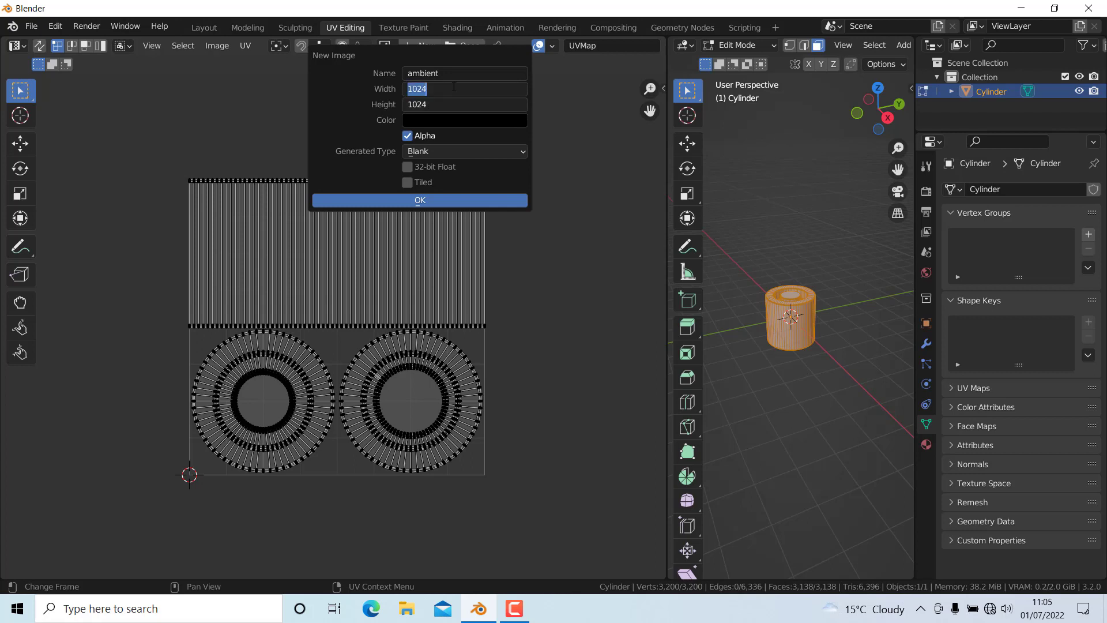
{"action": "type", "text": "2048"}
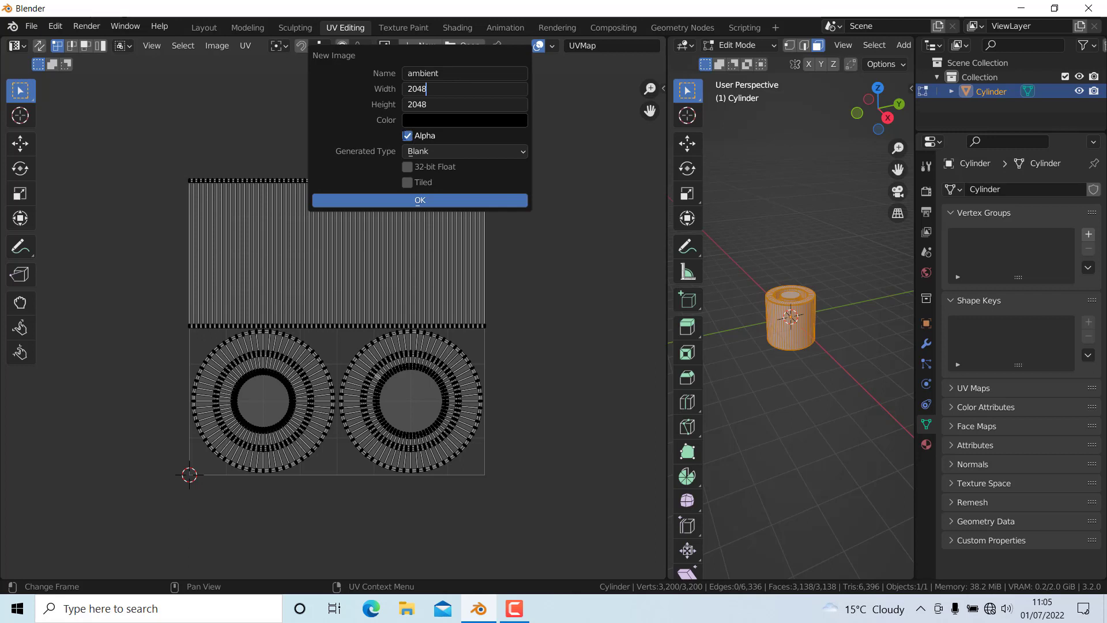
{"action": "key", "text": "Return"}
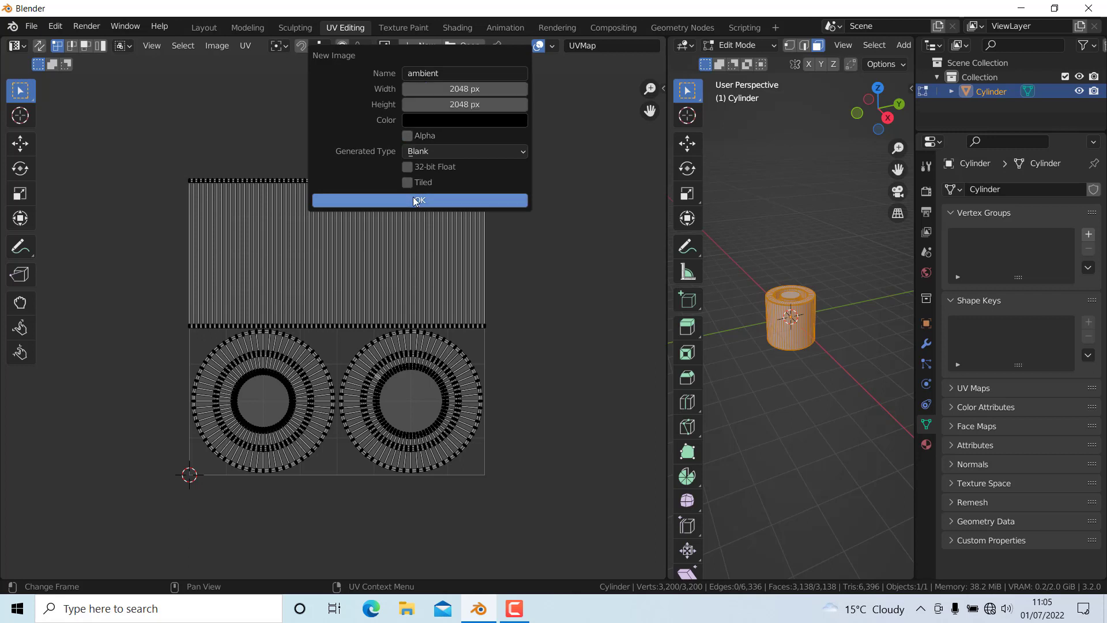
{"action": "left_click", "coordinate": [415, 200]}
{"action": "left_click", "coordinate": [241, 28]}
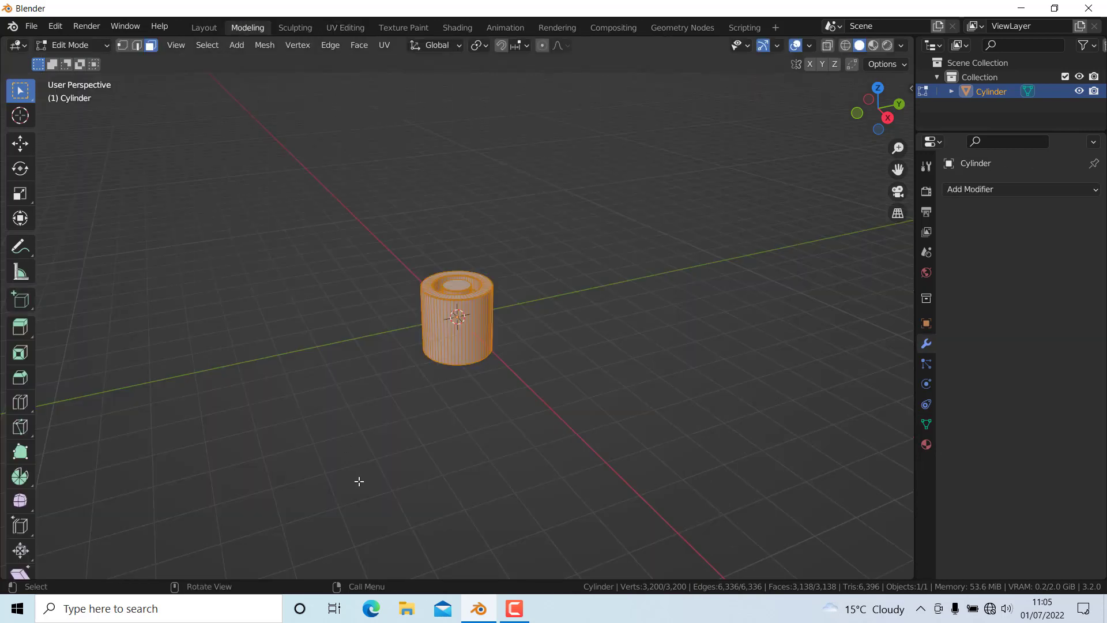
Assign the 'ambient' image to the Image Texture node with Linear colour space, then bake.
{"action": "left_click", "coordinate": [205, 27]}
{"action": "scroll", "coordinate": [247, 494], "scroll_direction": "up", "scroll_amount": 1}
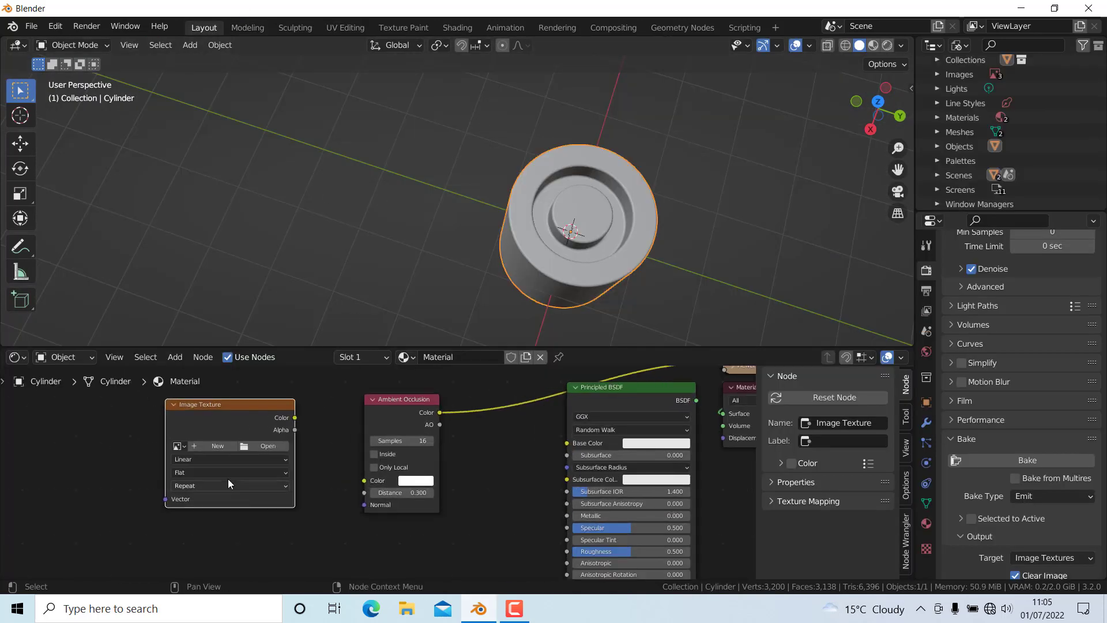
{"action": "left_click", "coordinate": [177, 445]}
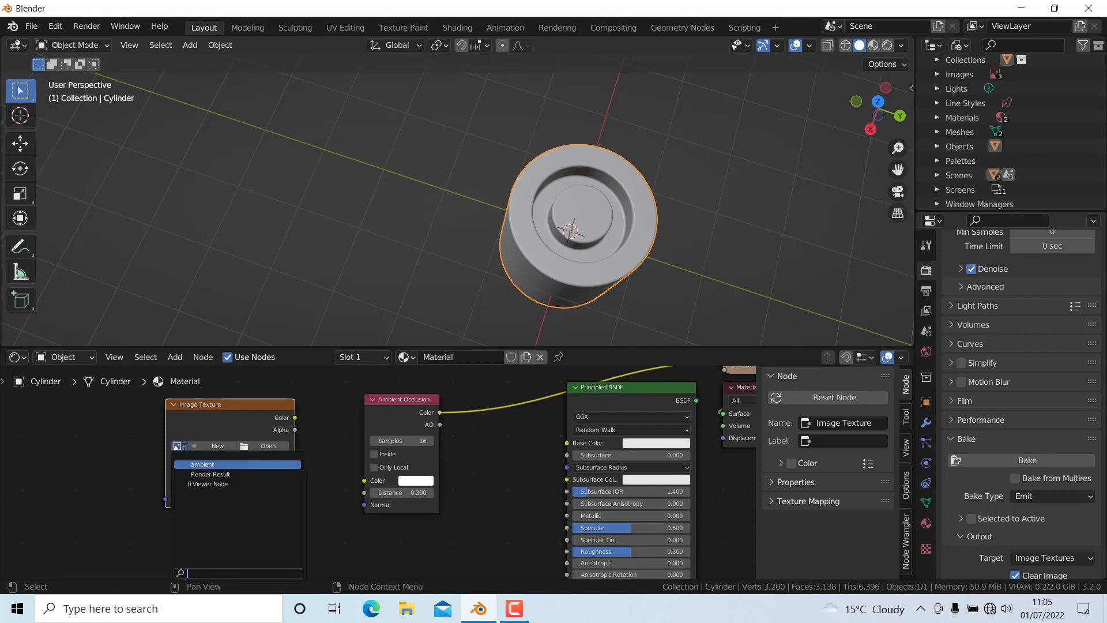
{"action": "left_click", "coordinate": [204, 464]}
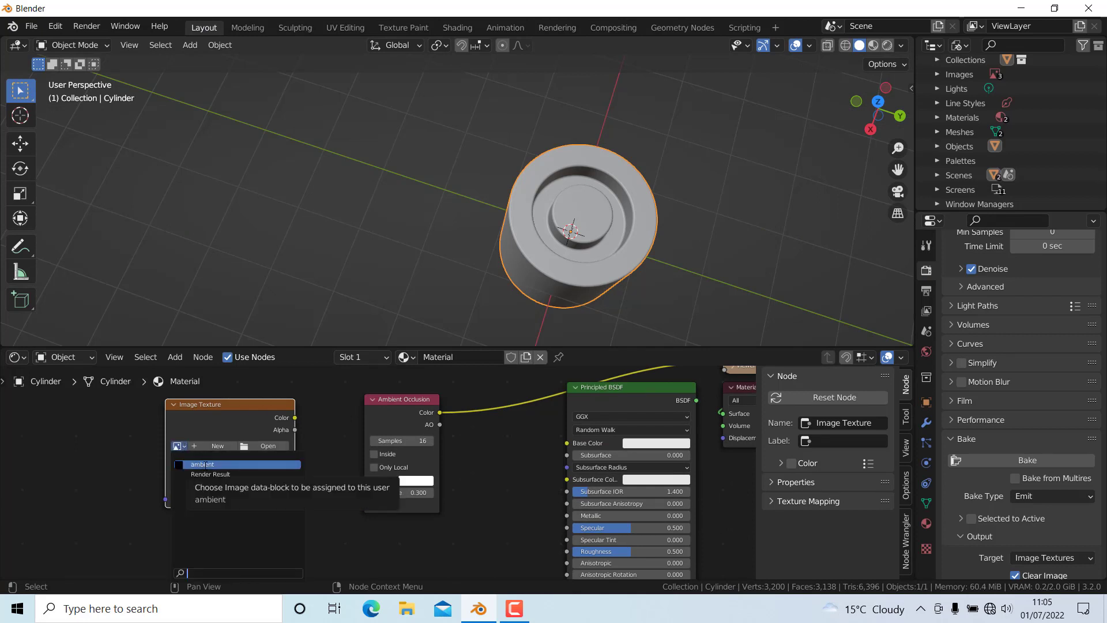
{"action": "left_click", "coordinate": [270, 516]}
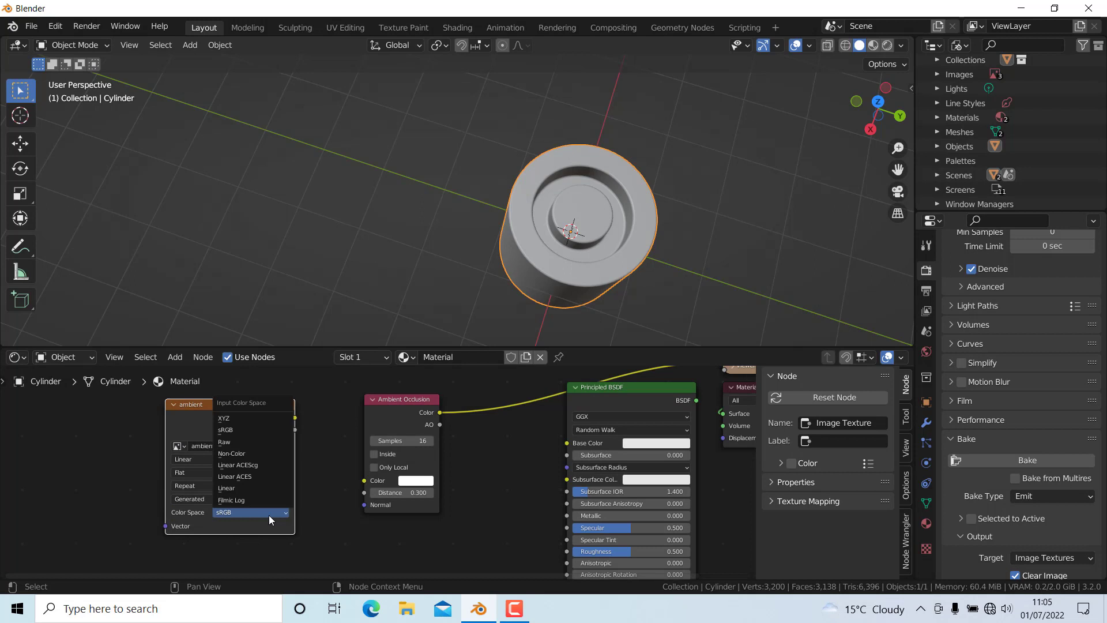
{"action": "left_click", "coordinate": [269, 487]}
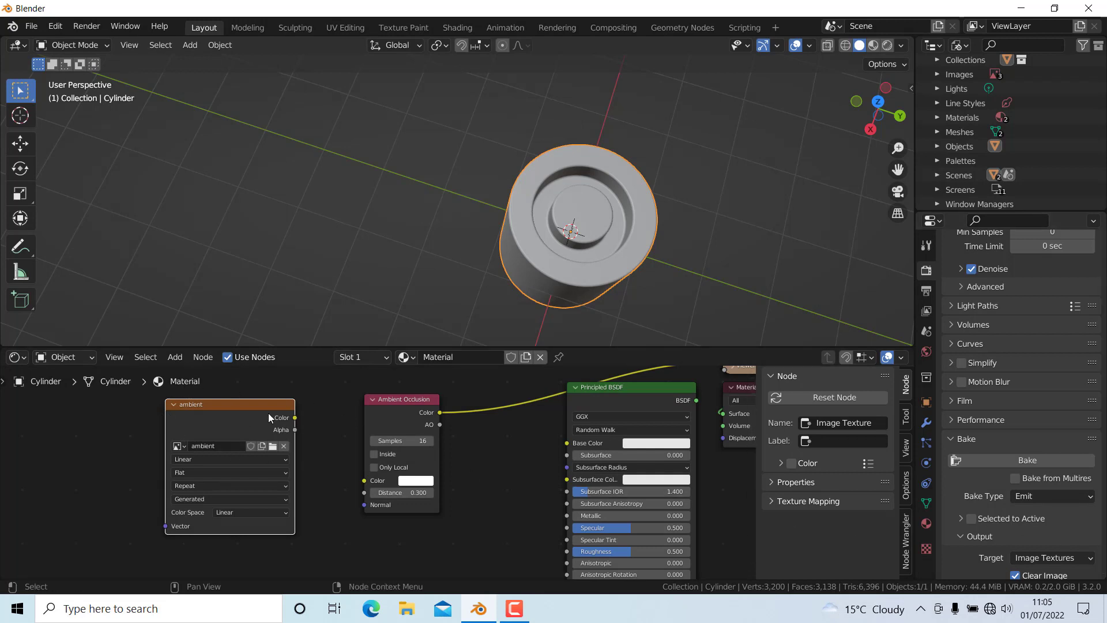
{"action": "left_click", "coordinate": [1018, 458]}
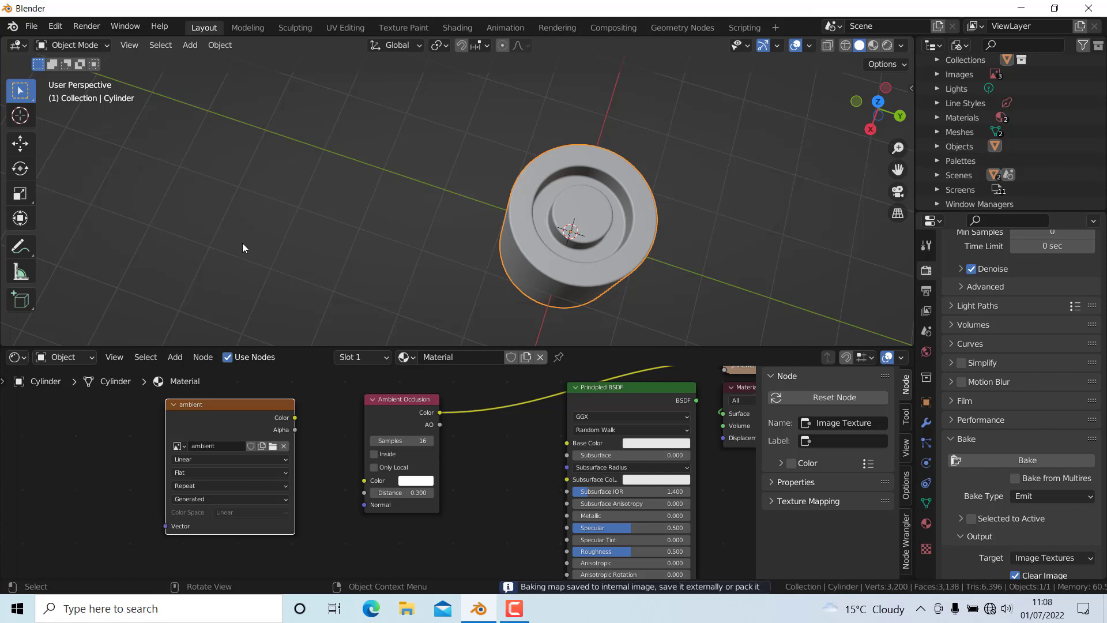
In UV Editing, deselect the mesh and save the baked image as ambient.png on FILES (D:).
{"action": "left_click", "coordinate": [359, 30]}
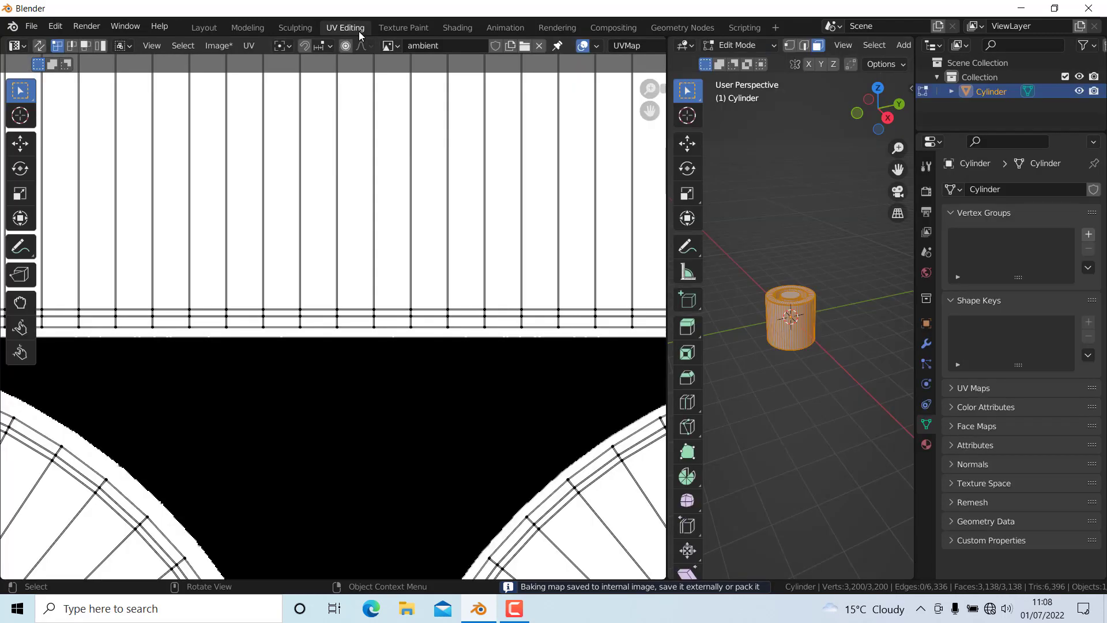
{"action": "scroll", "coordinate": [282, 326], "scroll_direction": "down", "scroll_amount": 6}
{"action": "scroll", "coordinate": [435, 482], "scroll_direction": "down", "scroll_amount": 4}
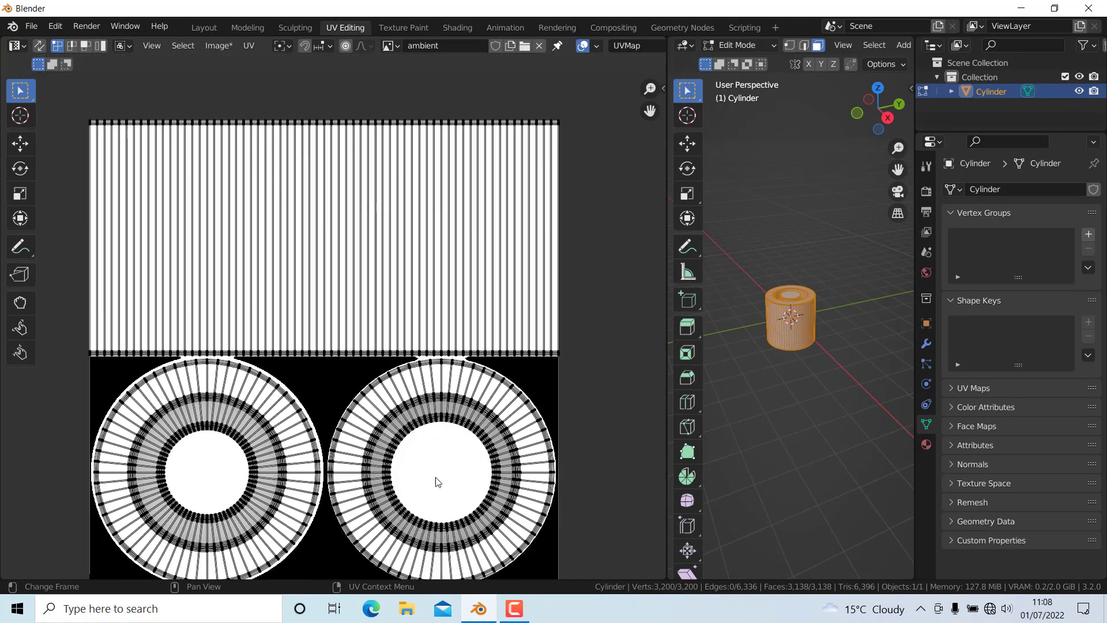
{"action": "left_click", "coordinate": [845, 515]}
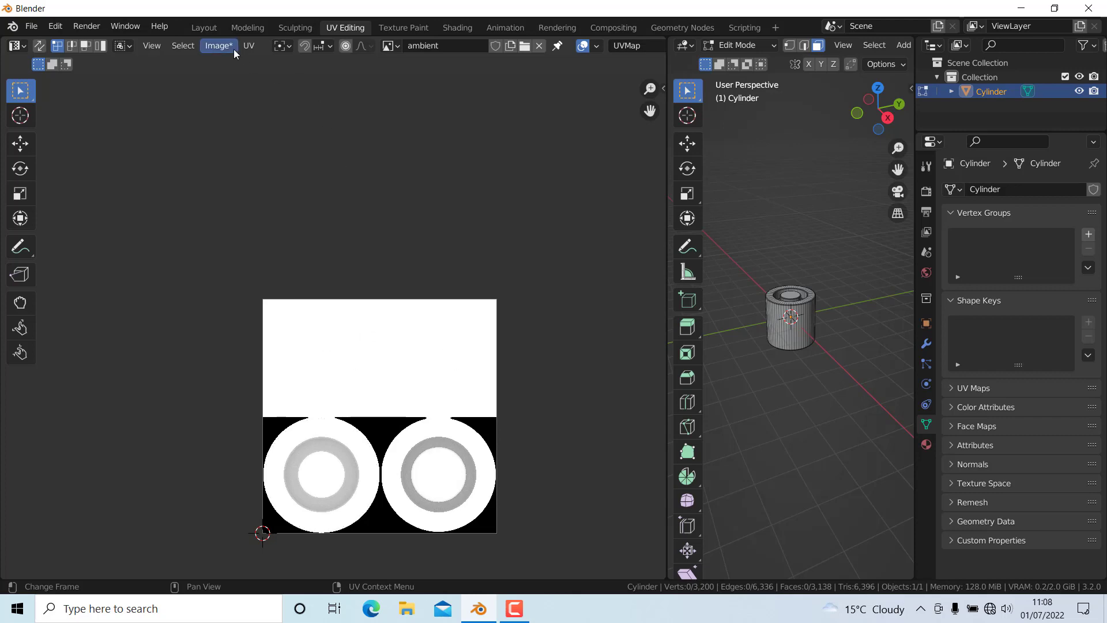
{"action": "left_click", "coordinate": [218, 46]}
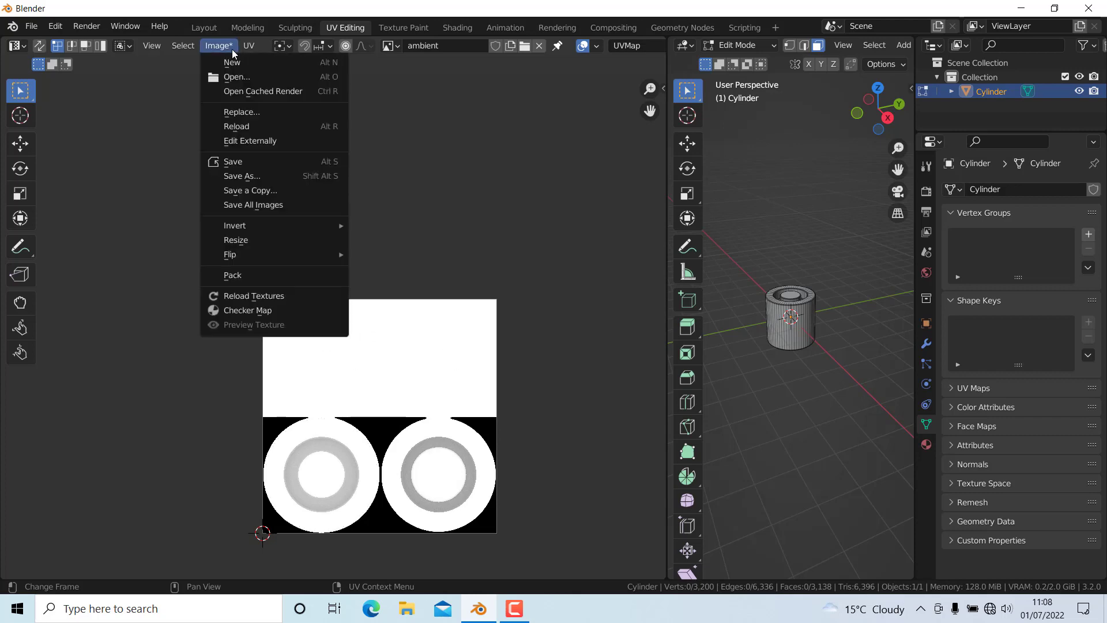
{"action": "left_click", "coordinate": [254, 177]}
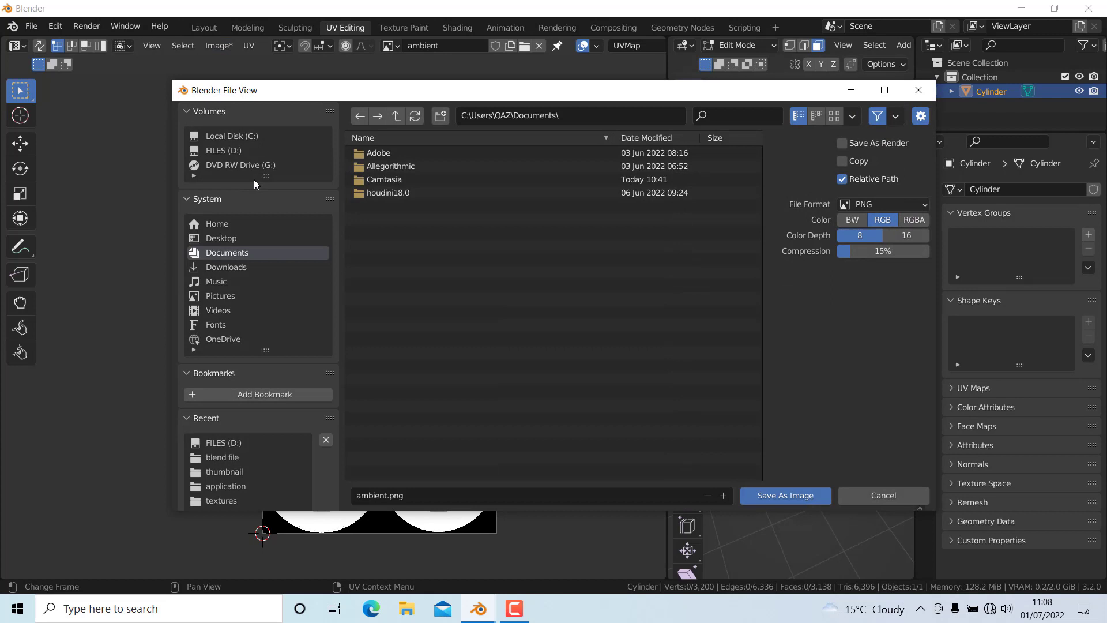
{"action": "left_click", "coordinate": [224, 442]}
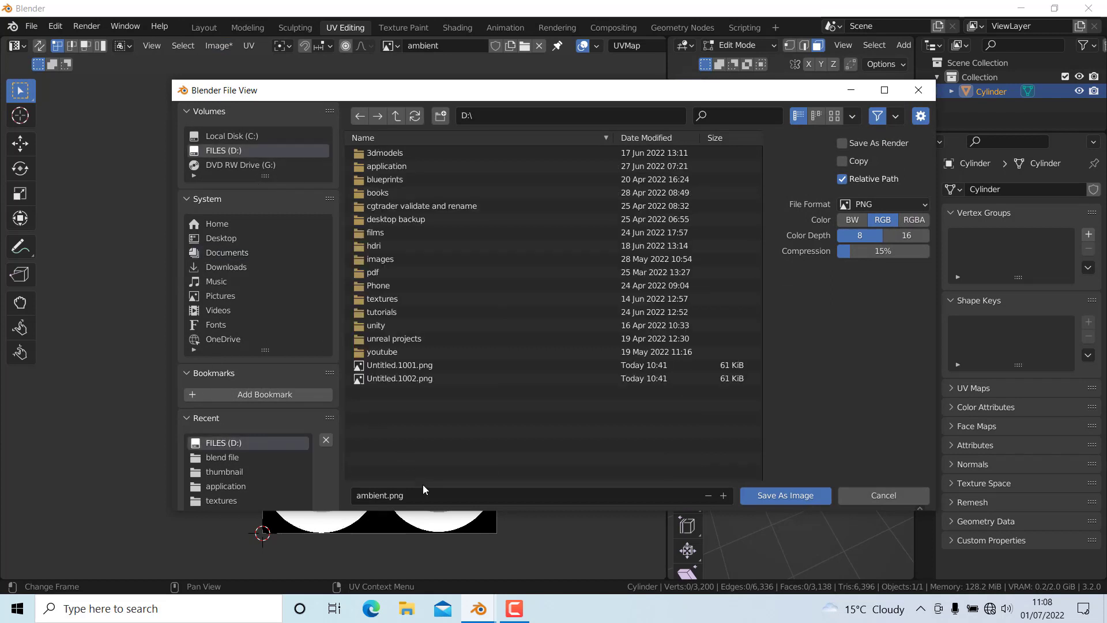
{"action": "left_click", "coordinate": [790, 495]}
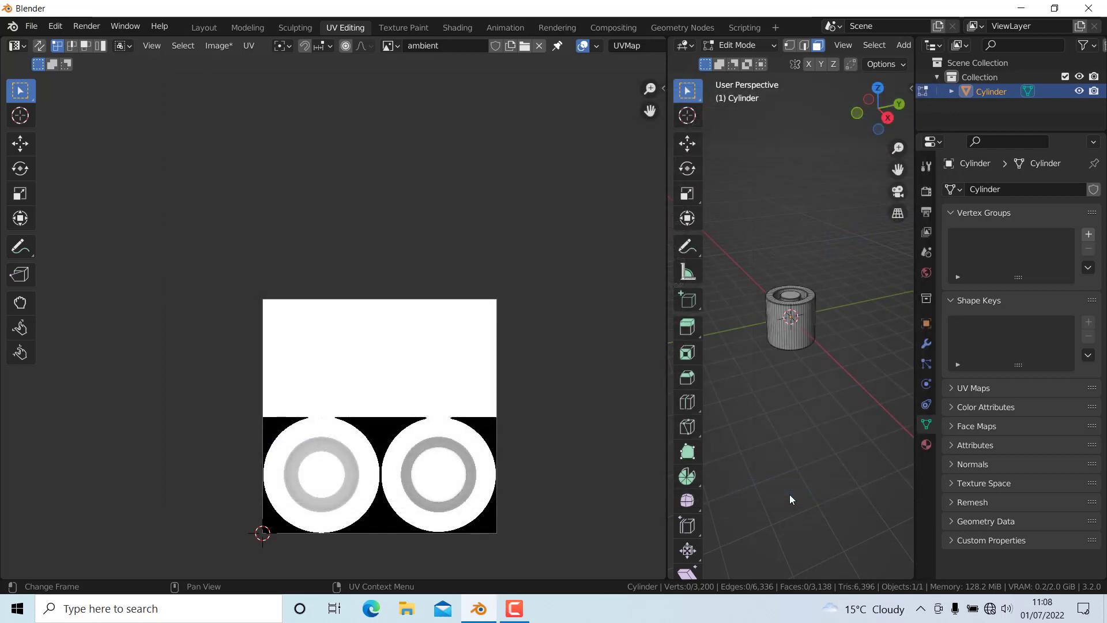